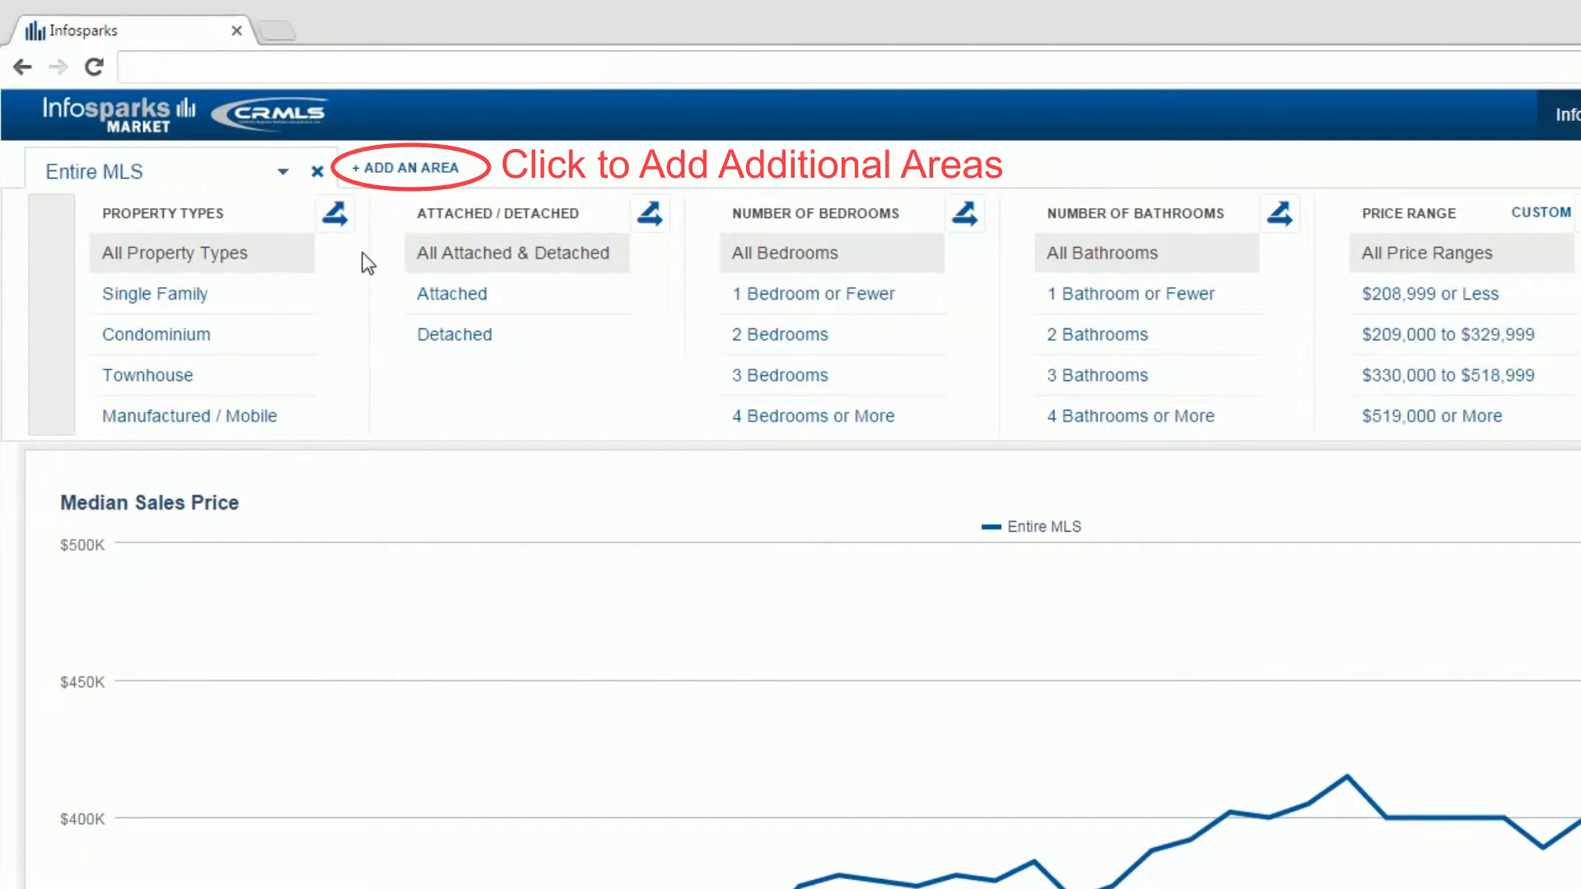
Step: Set the chart's area to the city of Claremont
{"action": "left_click", "coordinate": [195, 170]}
{"action": "type", "text": "Cl"}
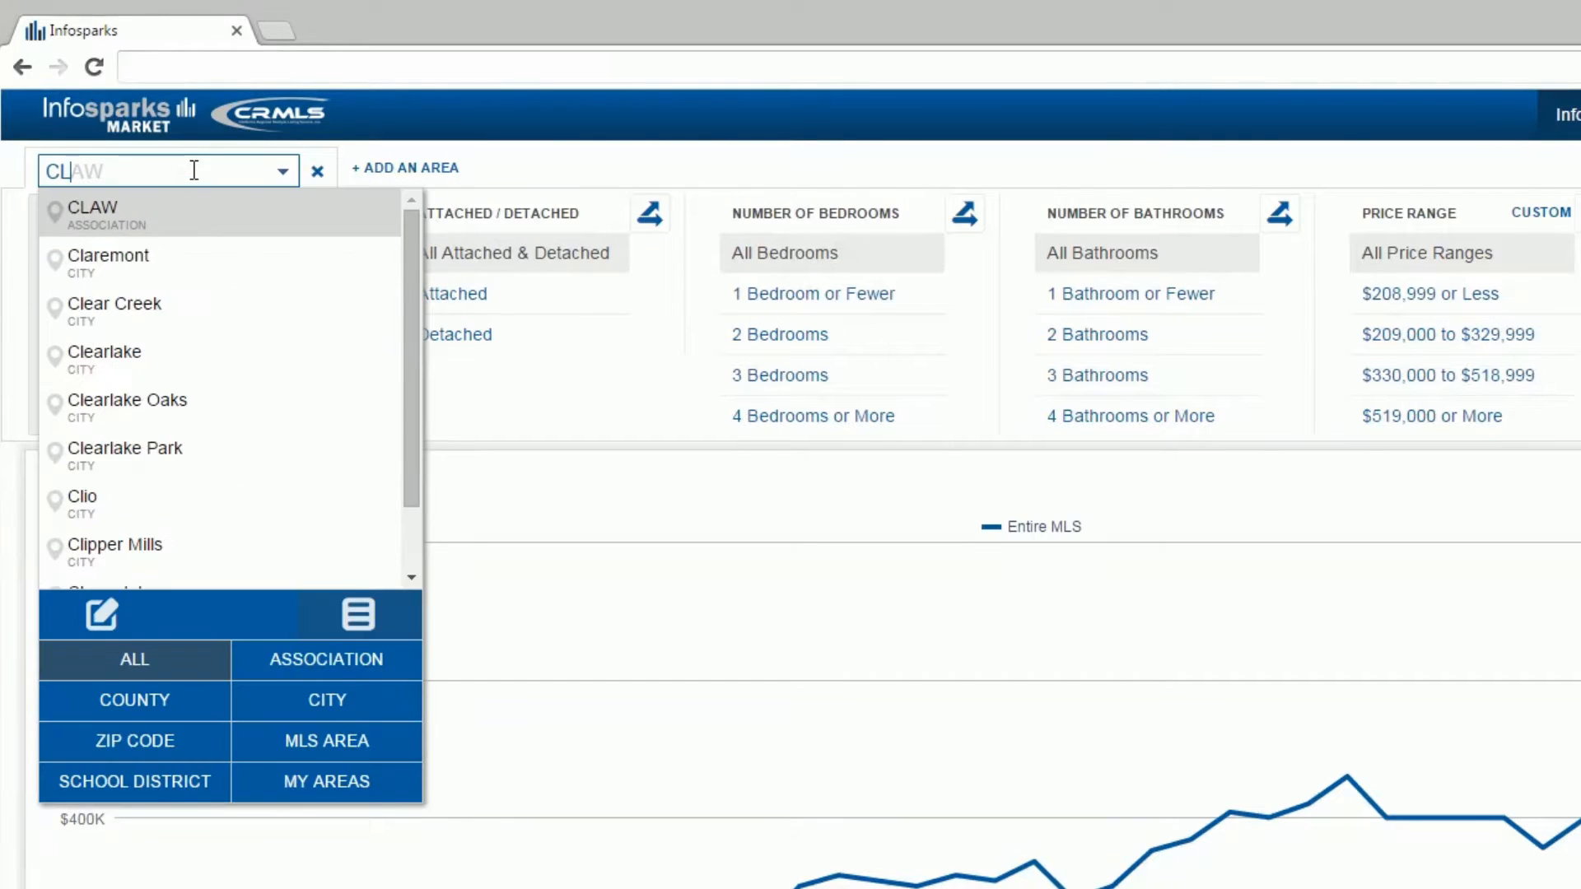
{"action": "left_click", "coordinate": [240, 259]}
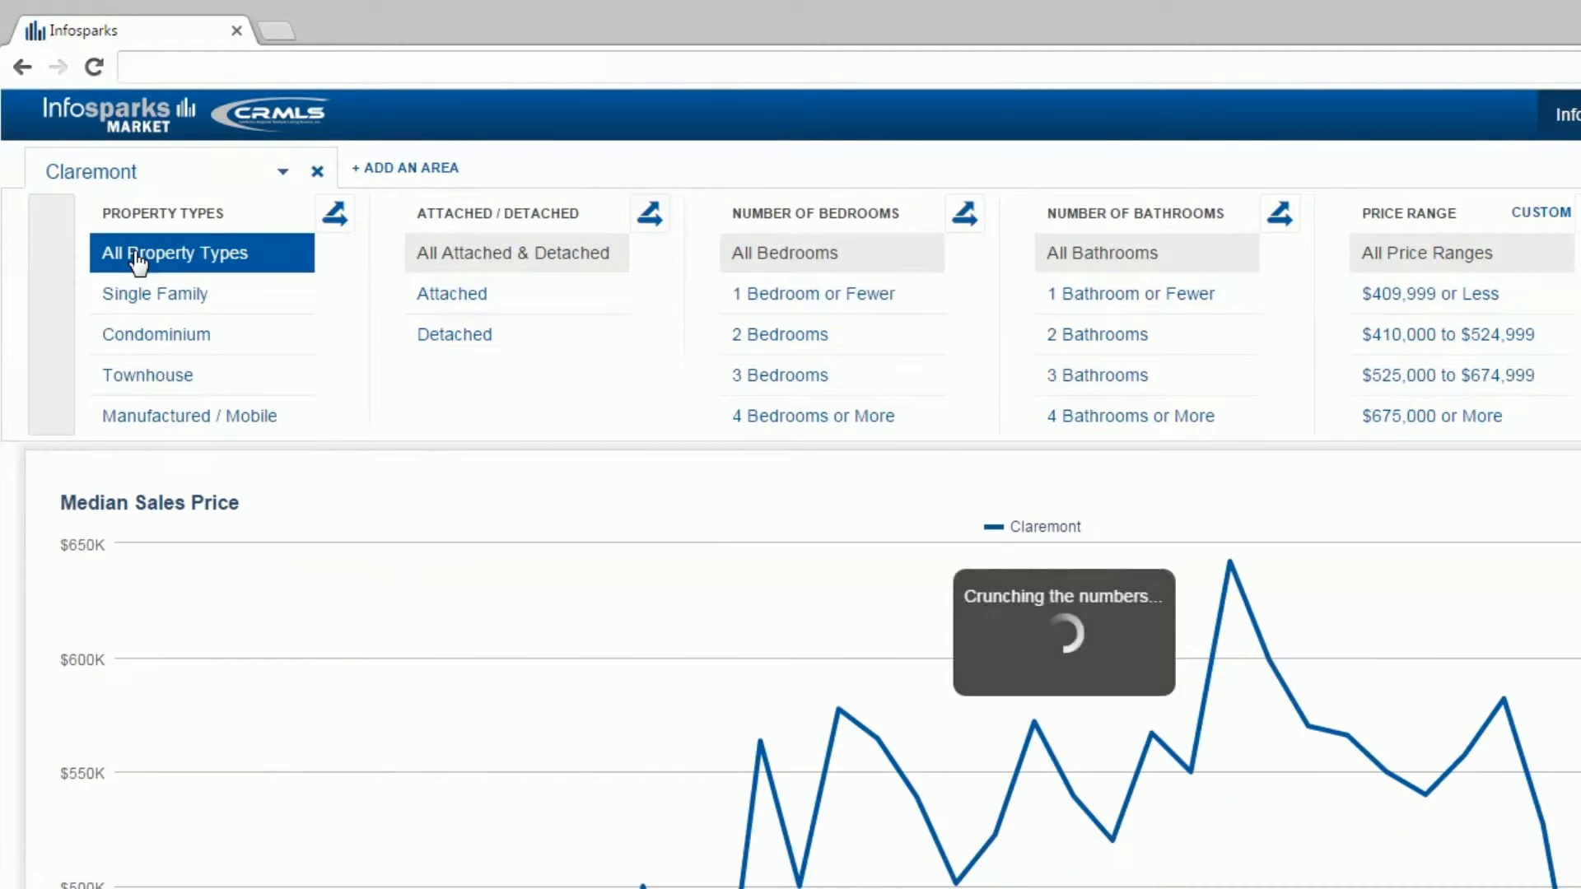
{"action": "left_click", "coordinate": [271, 175]}
{"action": "scroll", "coordinate": [223, 329], "scroll_direction": "down", "scroll_amount": 8}
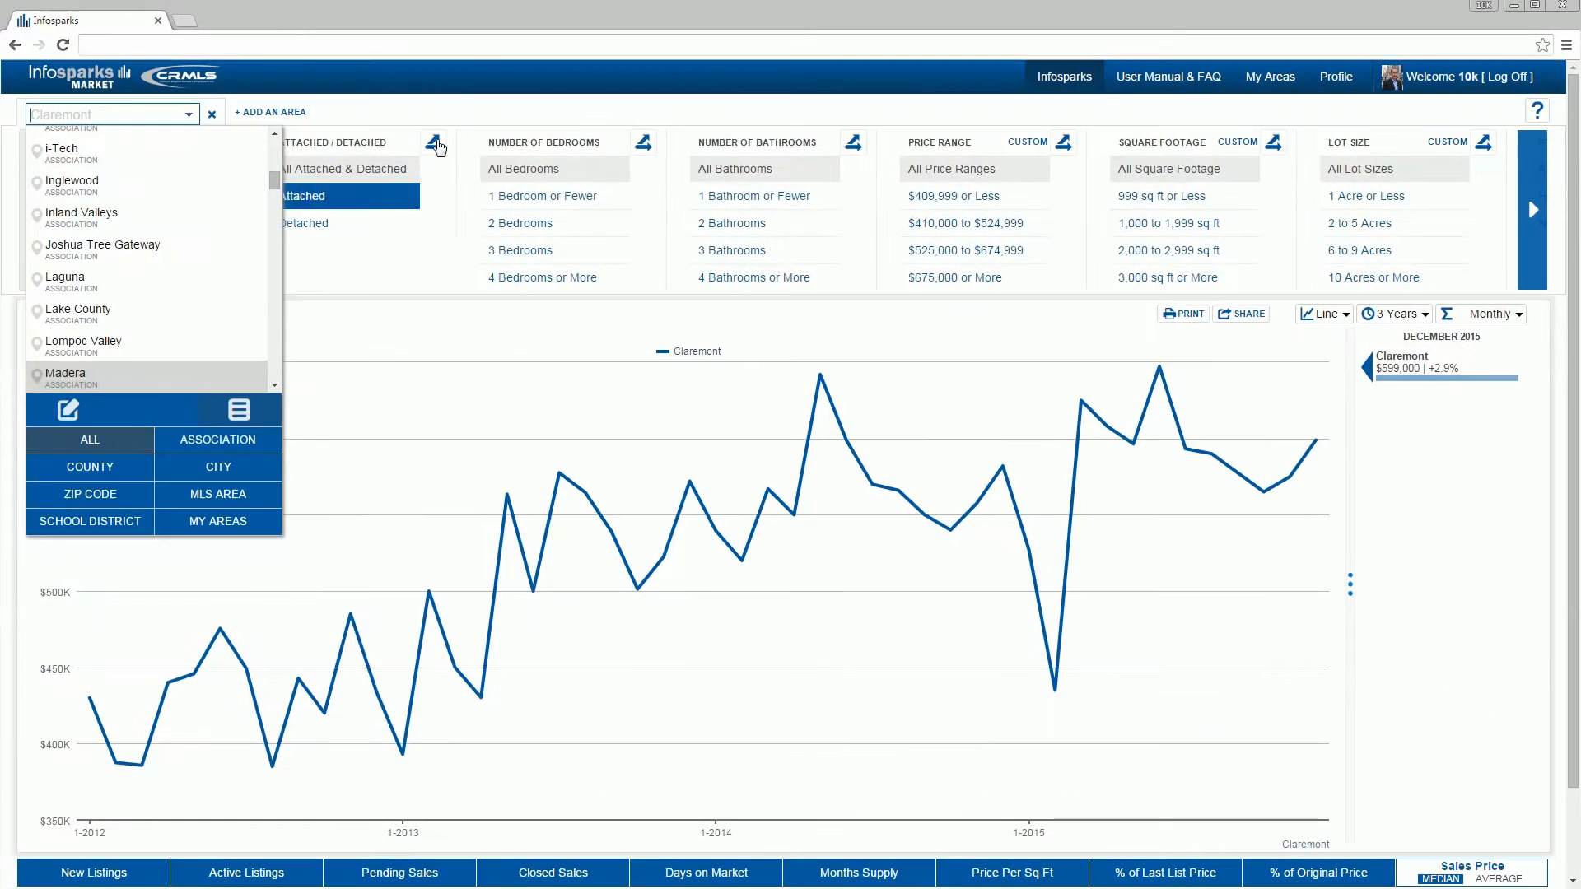
{"action": "left_click", "coordinate": [761, 143]}
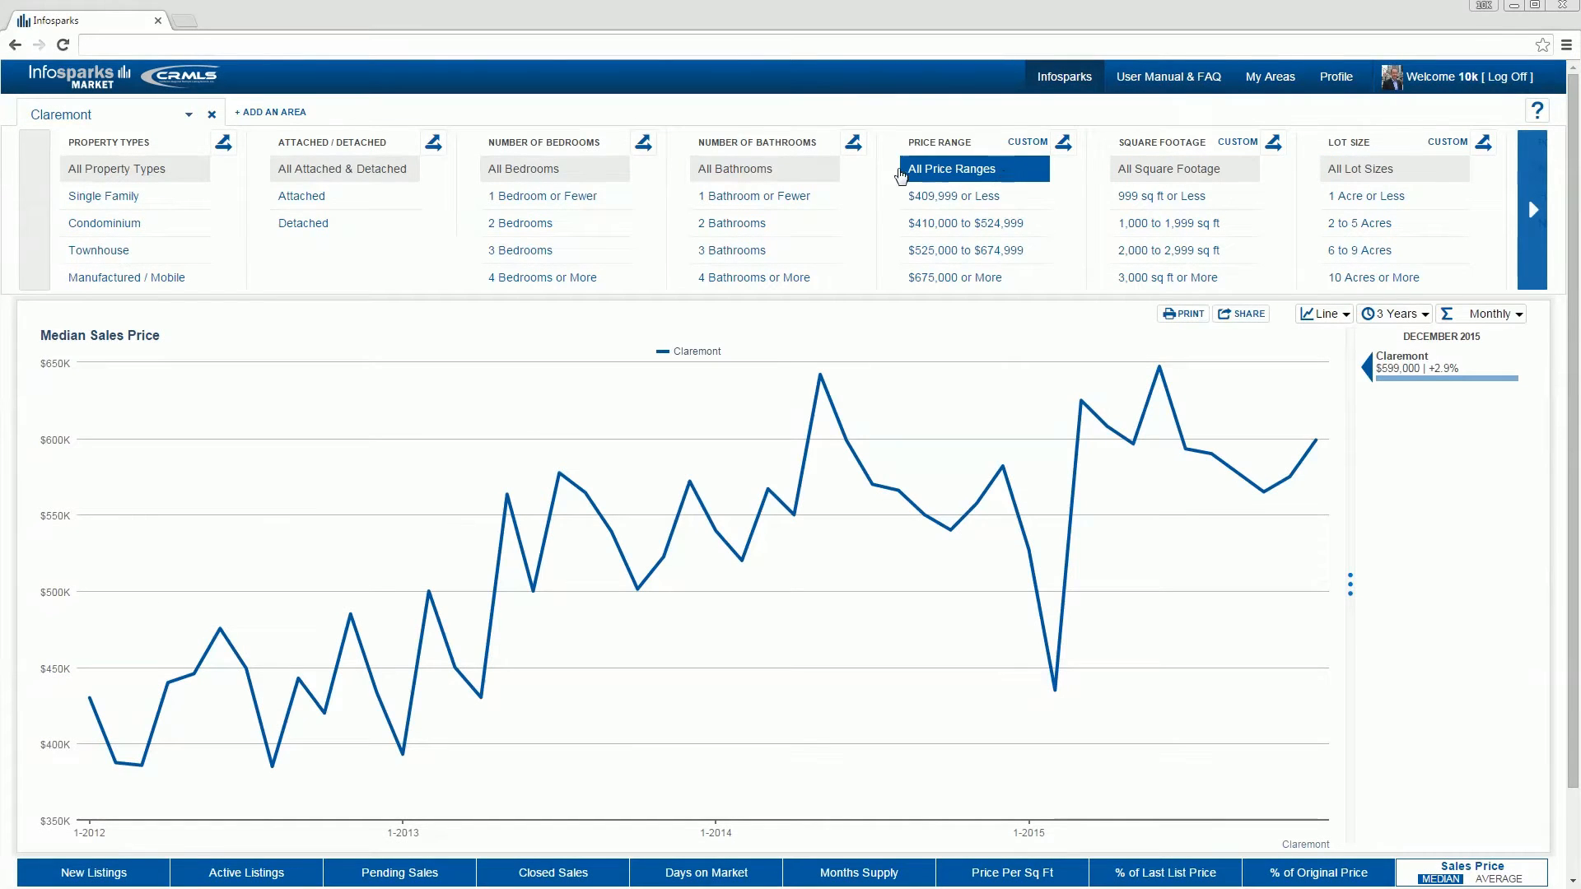
Step: Filter the Claremont data to Detached homes with 3 Bedrooms and 4 Bedrooms or More
{"action": "left_click", "coordinate": [352, 225]}
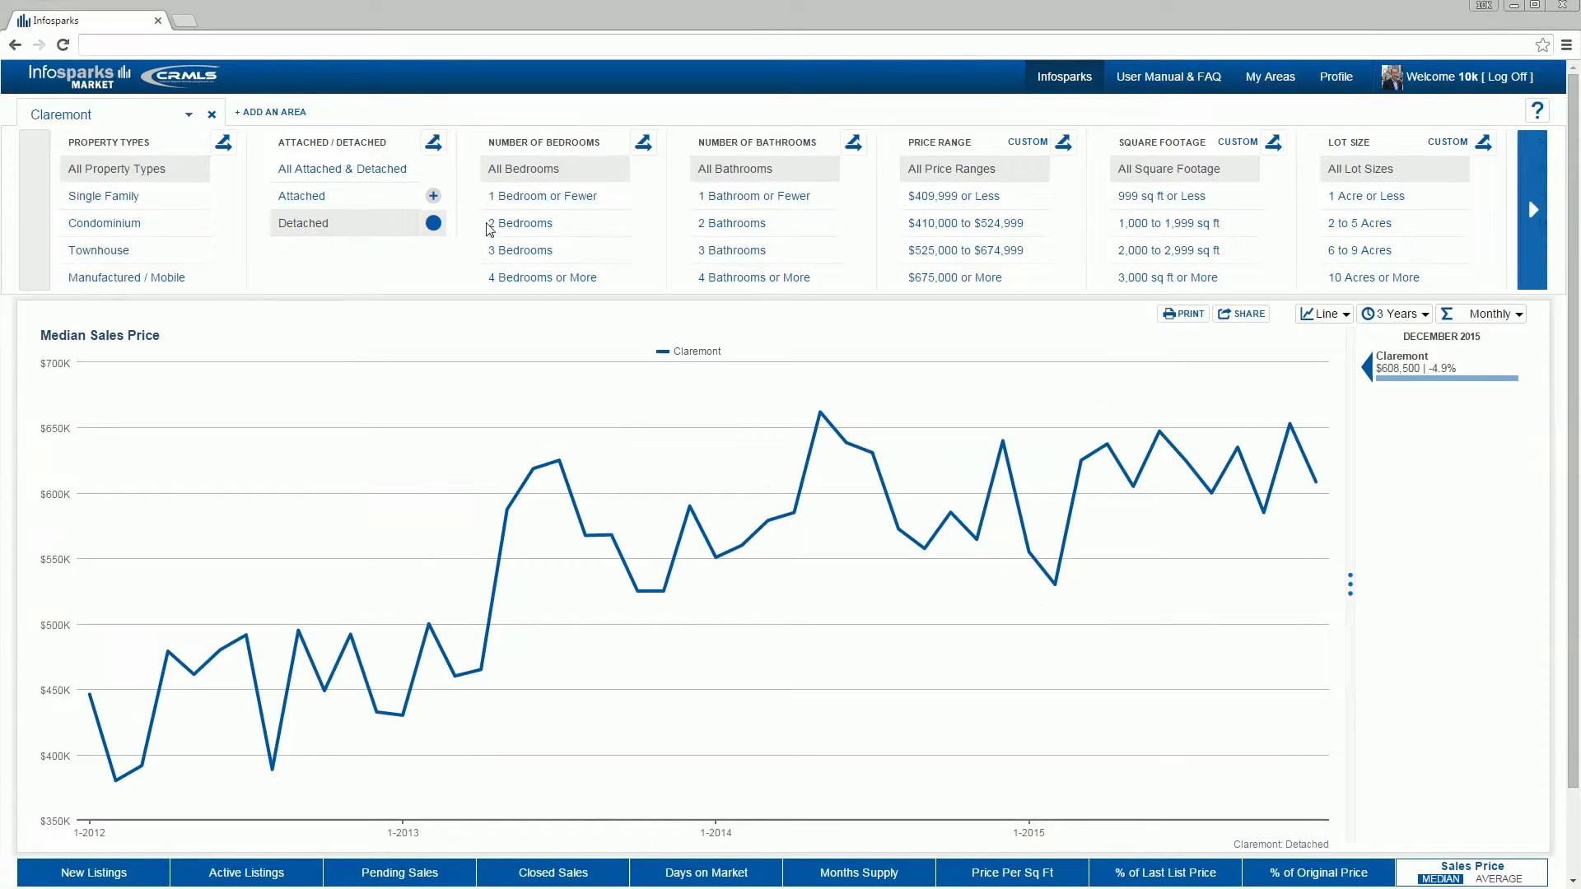
{"action": "left_click", "coordinate": [595, 255]}
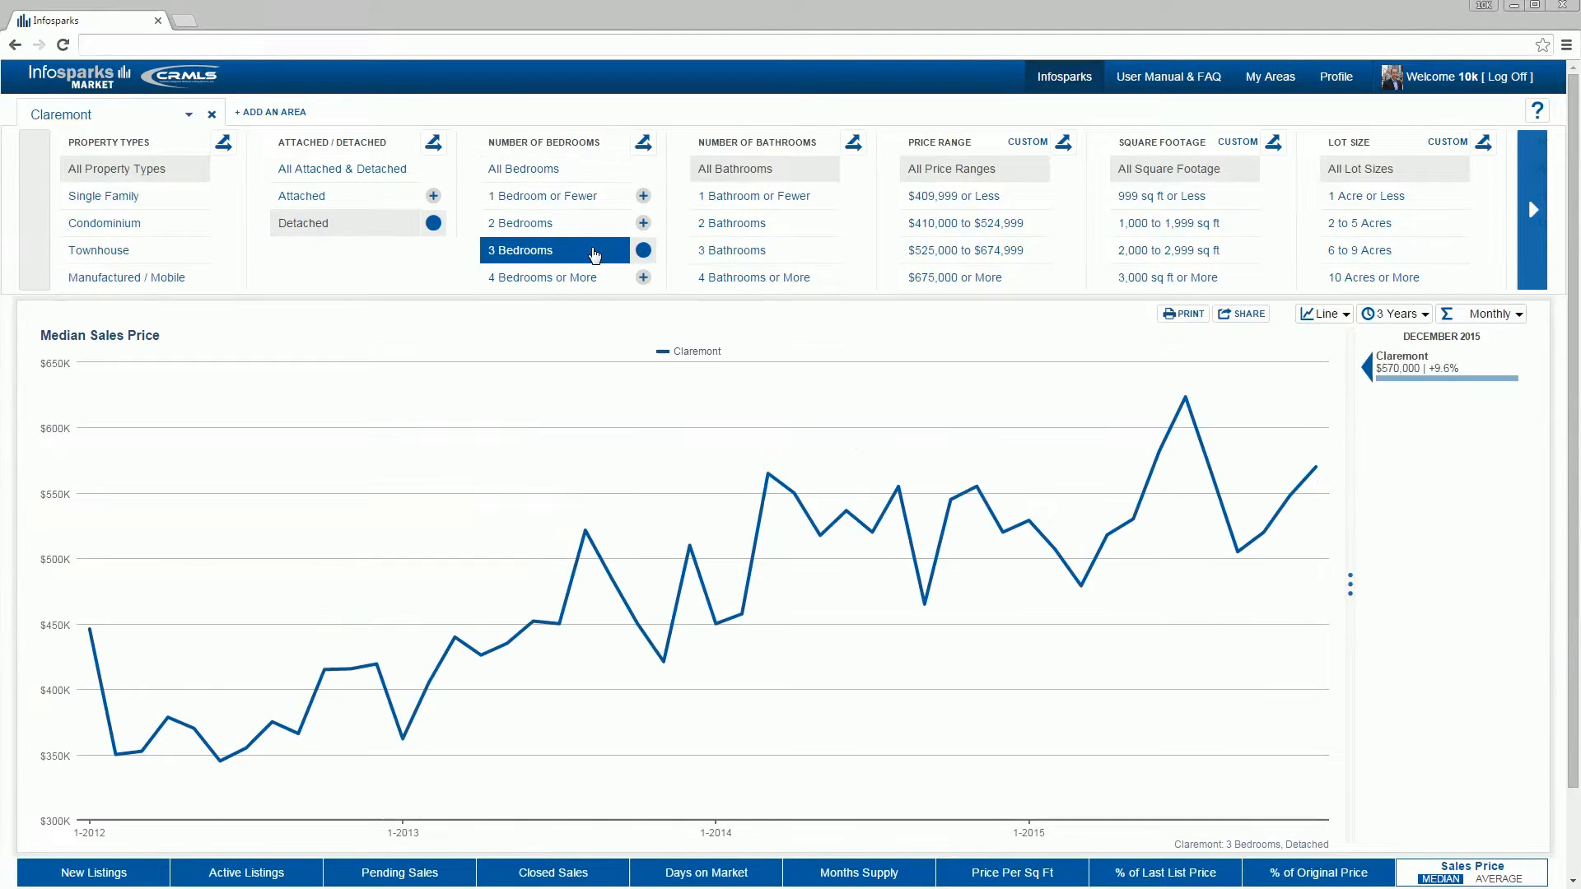
{"action": "left_click", "coordinate": [643, 278]}
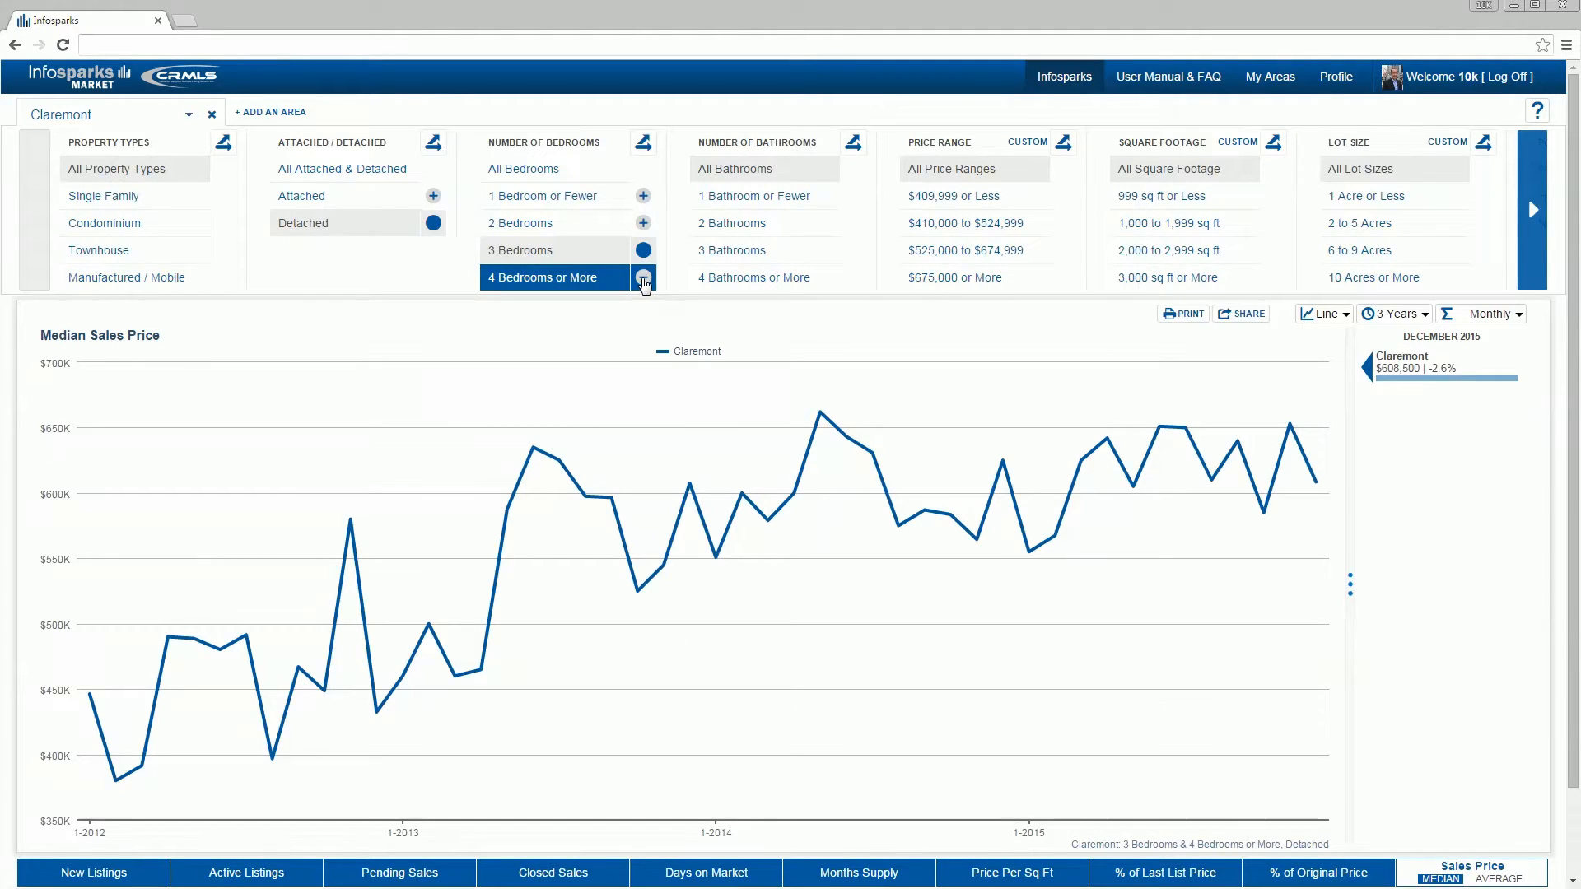
Step: Split the chart by number of bedrooms, and toggle the 4 Bedrooms or More line off and back on
{"action": "left_click", "coordinate": [643, 146]}
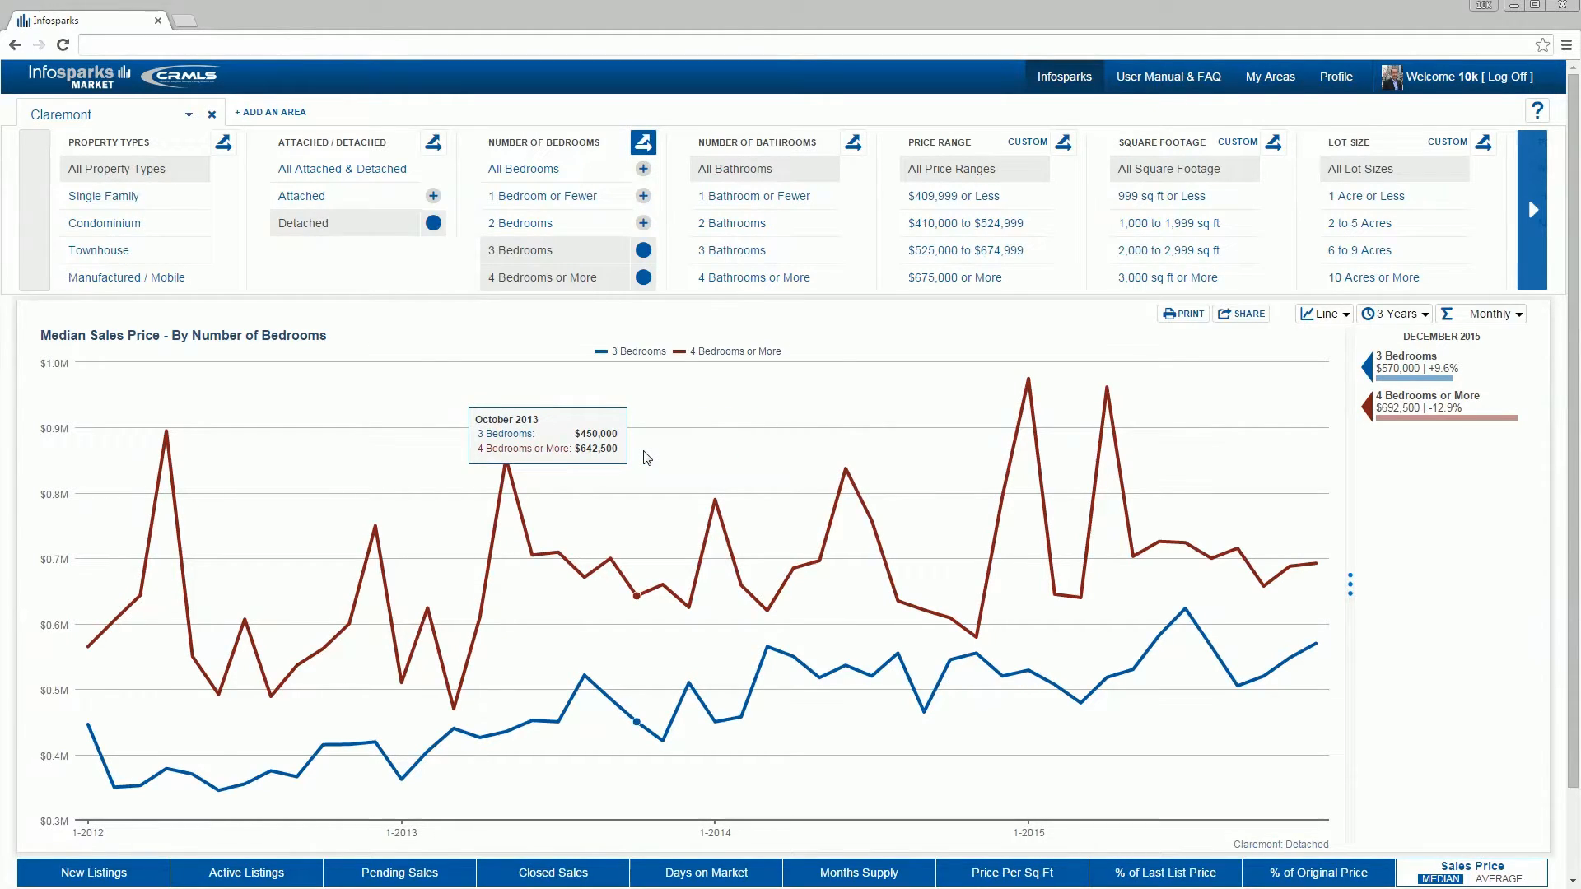
{"action": "left_click", "coordinate": [723, 354]}
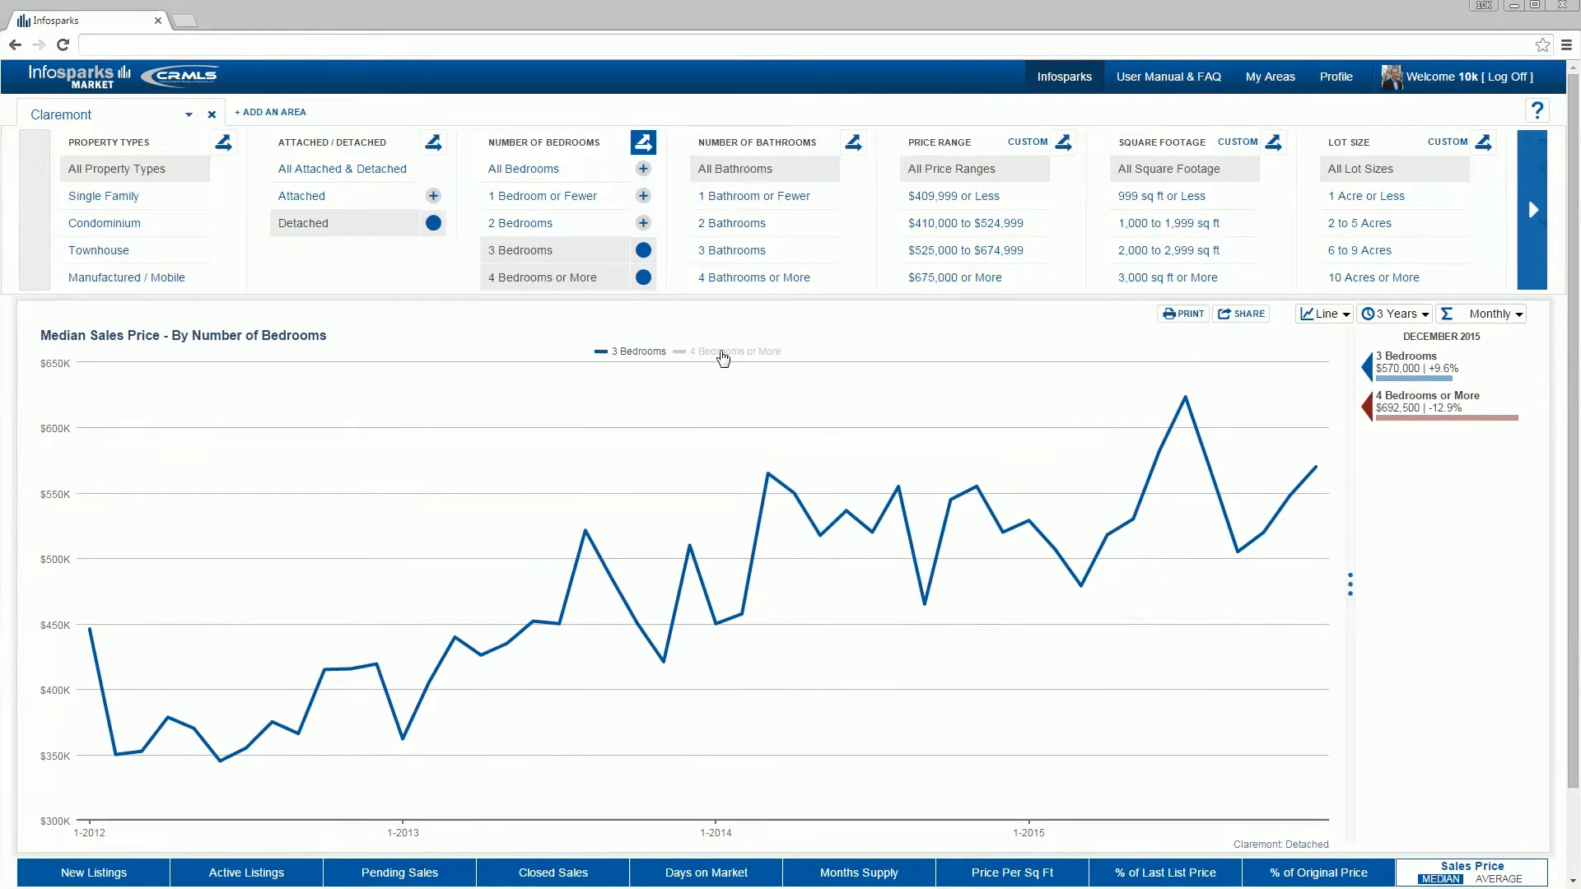
{"action": "left_click", "coordinate": [723, 354]}
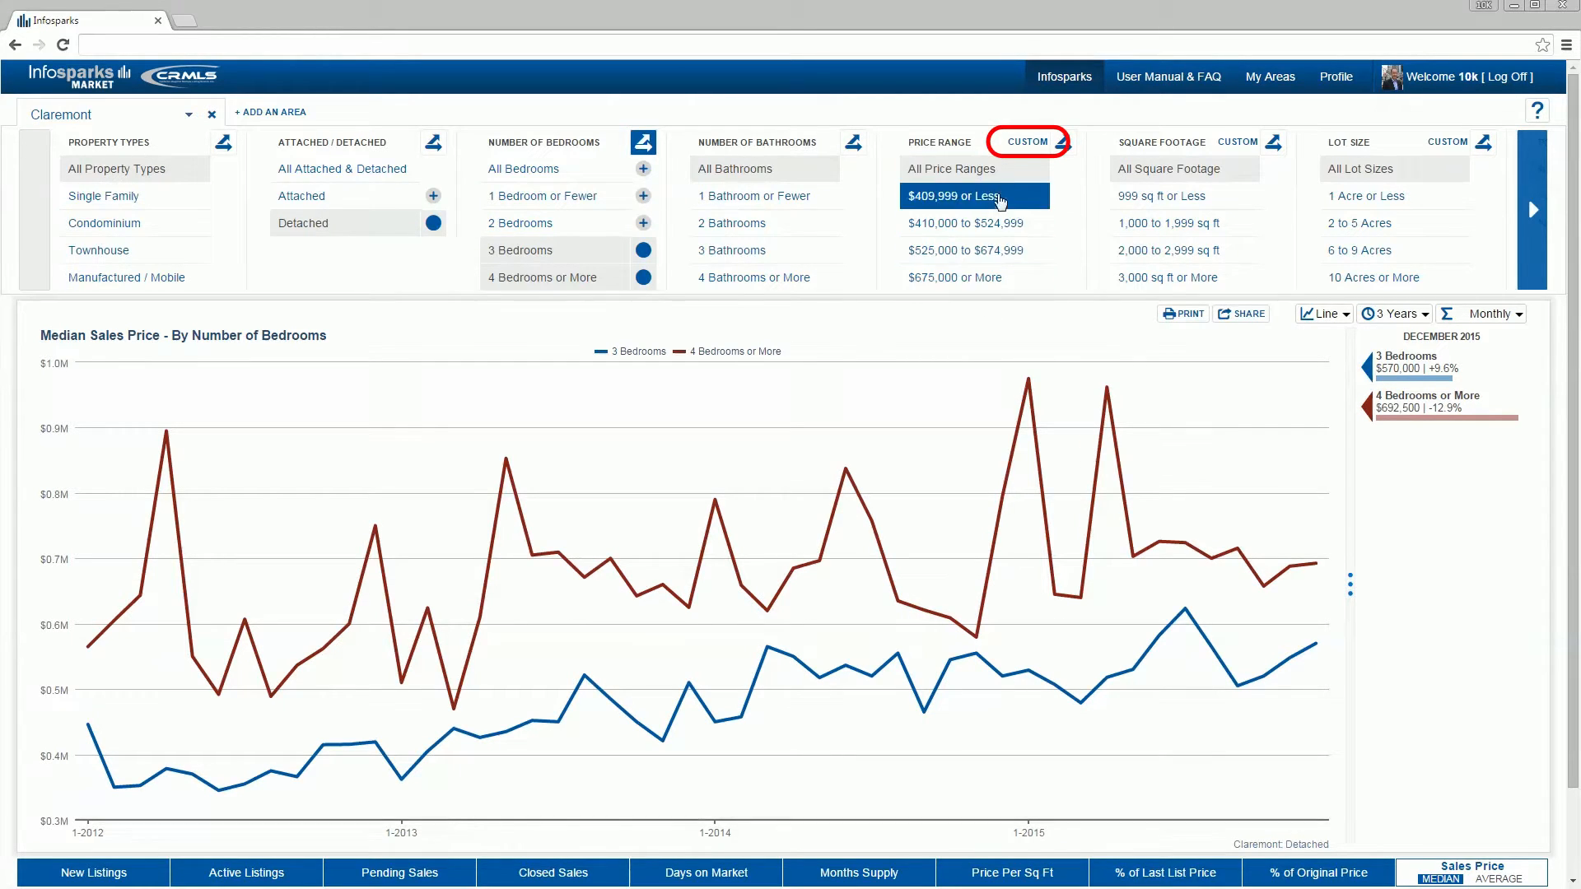
Step: Define custom price ranges of 200 to 300, 400 to 500, 600 to 700 and 800 or more thousand, and filter to $400,000 to $500,999
{"action": "left_click", "coordinate": [1028, 143]}
{"action": "left_click", "coordinate": [705, 230]}
{"action": "left_click", "coordinate": [666, 244]}
{"action": "left_click", "coordinate": [656, 269]}
{"action": "type", "text": "200"}
{"action": "key", "text": "Tab"}
{"action": "type", "text": "300"}
{"action": "key", "text": "Tab"}
{"action": "type", "text": "400"}
{"action": "key", "text": "Tab"}
{"action": "type", "text": "500"}
{"action": "key", "text": "Tab"}
{"action": "type", "text": "600"}
{"action": "key", "text": "Tab"}
{"action": "type", "text": "700"}
{"action": "key", "text": "Tab"}
{"action": "type", "text": "800"}
{"action": "left_click", "coordinate": [921, 461]}
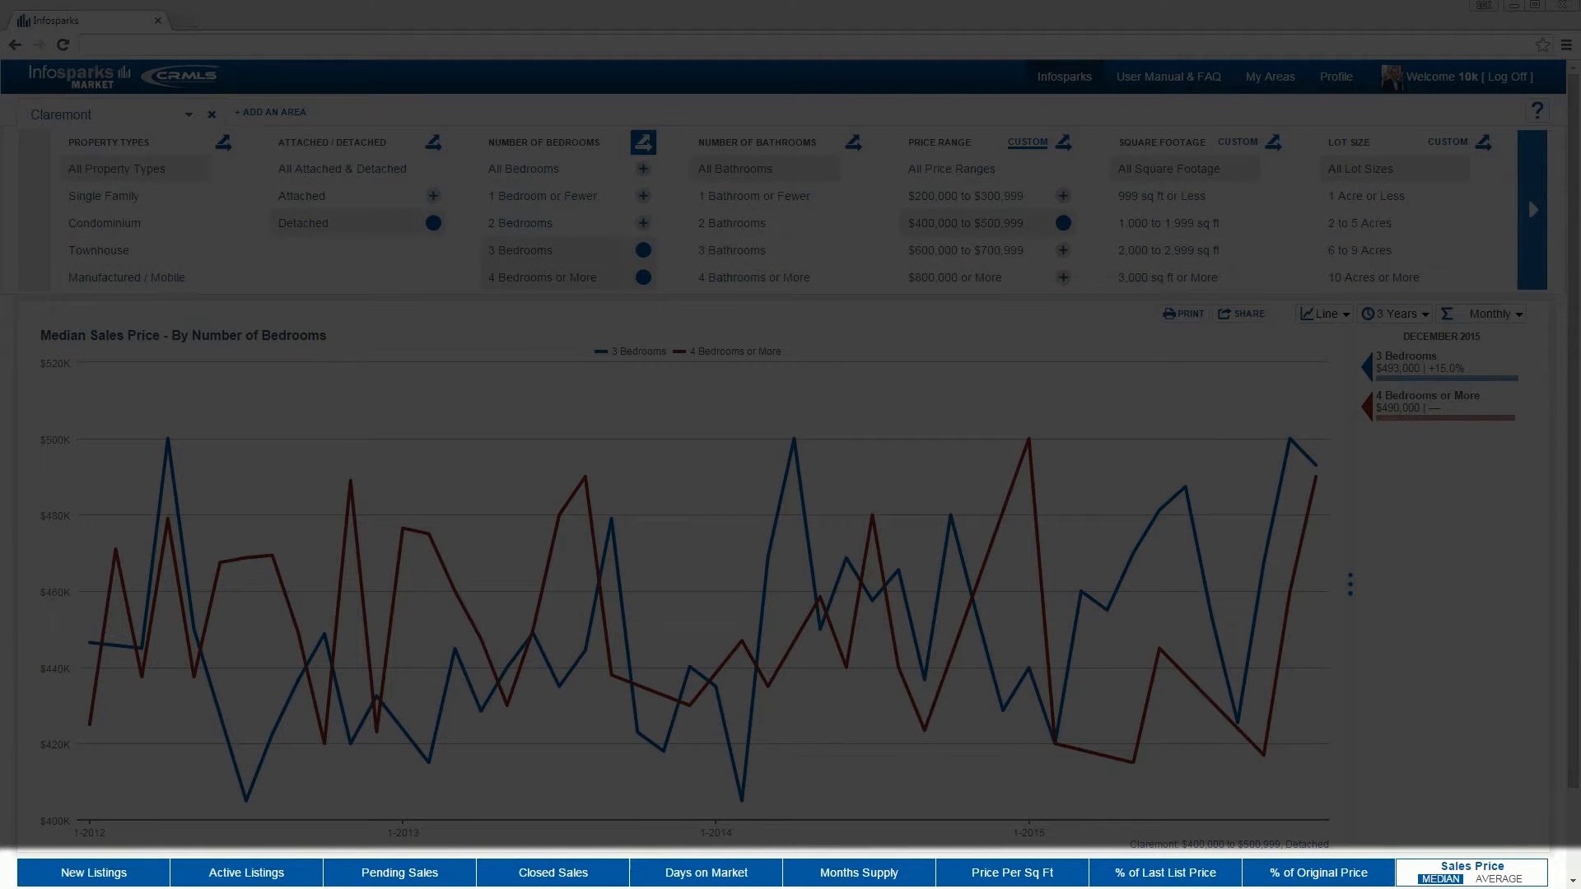
Step: View the % of Original Price and average % of Last List Price metrics, and return to Sales Price
{"action": "left_click", "coordinate": [1330, 876]}
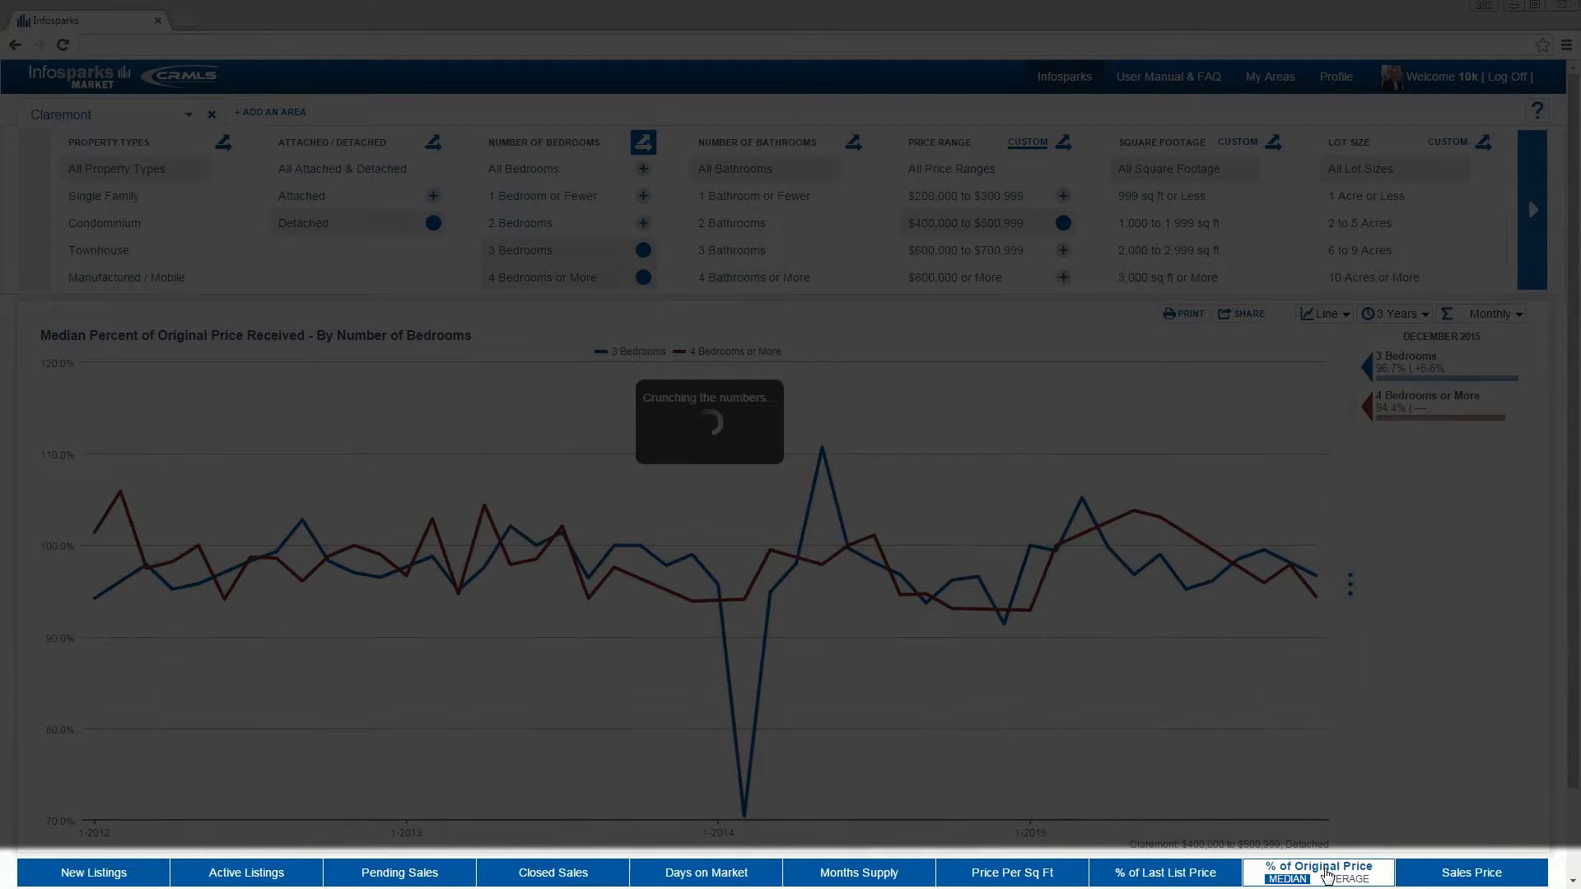
{"action": "left_click", "coordinate": [1181, 876]}
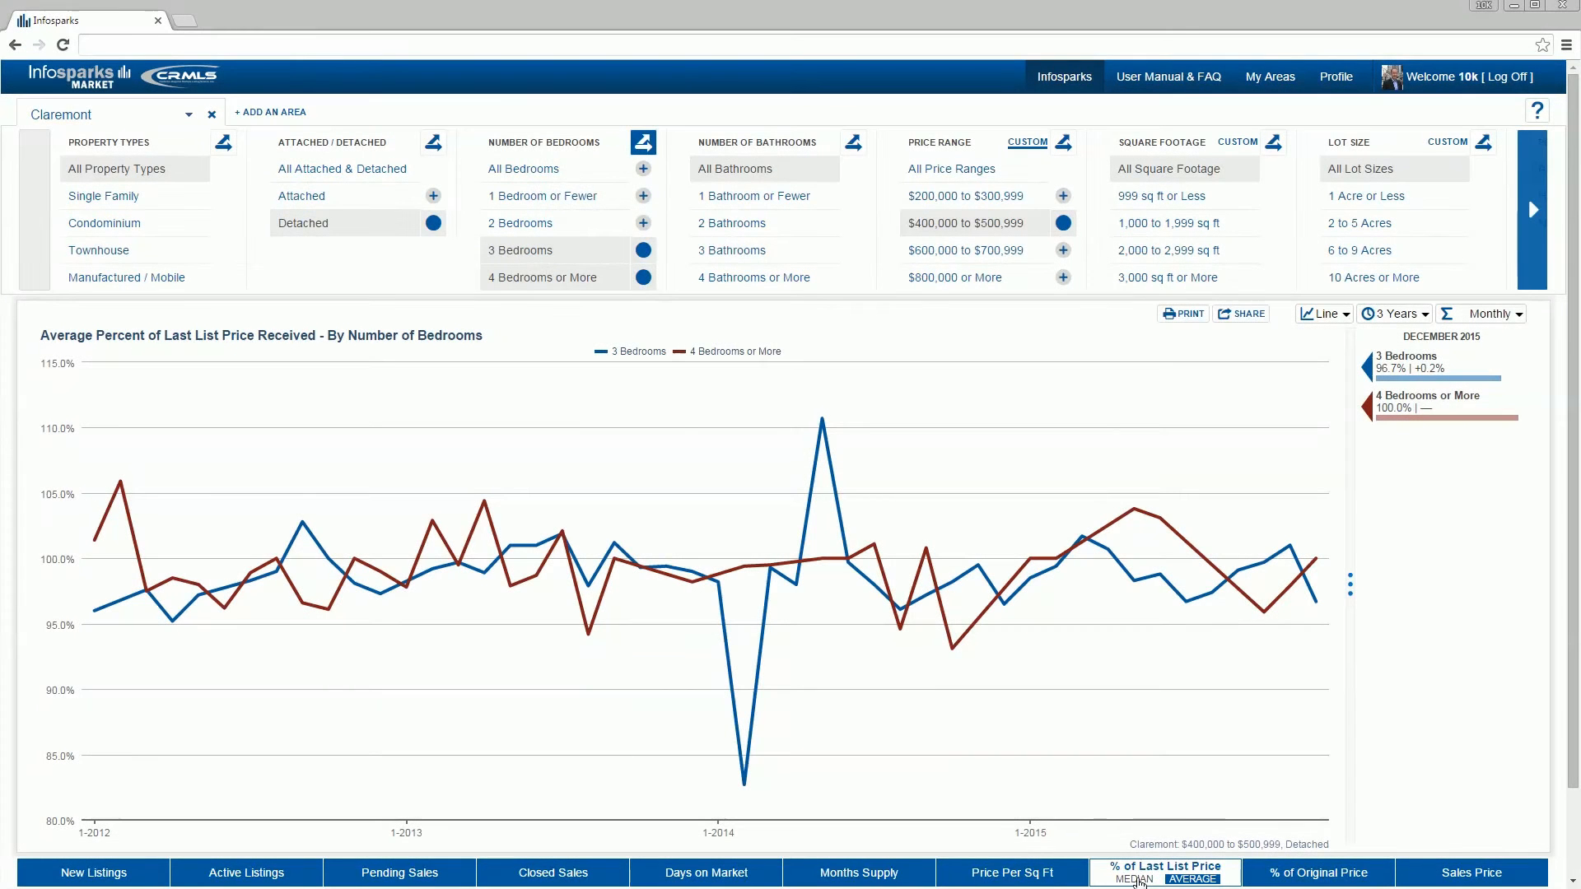
{"action": "left_click", "coordinate": [1312, 876]}
{"action": "left_click", "coordinate": [1471, 872]}
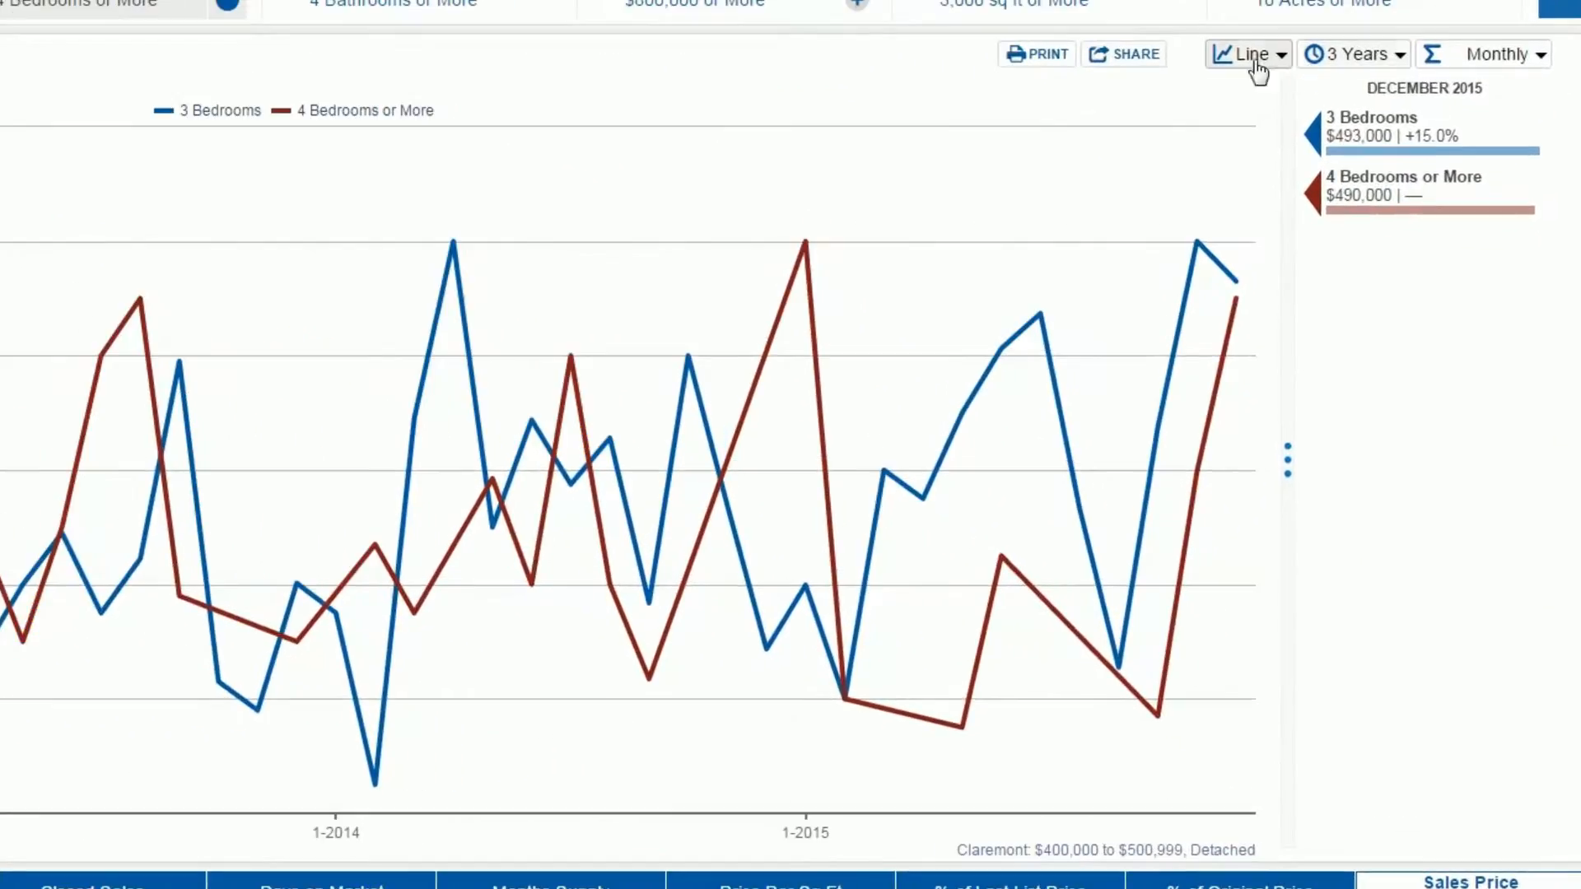
Step: Try the bar chart type with the 3 Years time frame, and return to the line chart
{"action": "left_click", "coordinate": [1272, 55]}
{"action": "left_click", "coordinate": [1265, 165]}
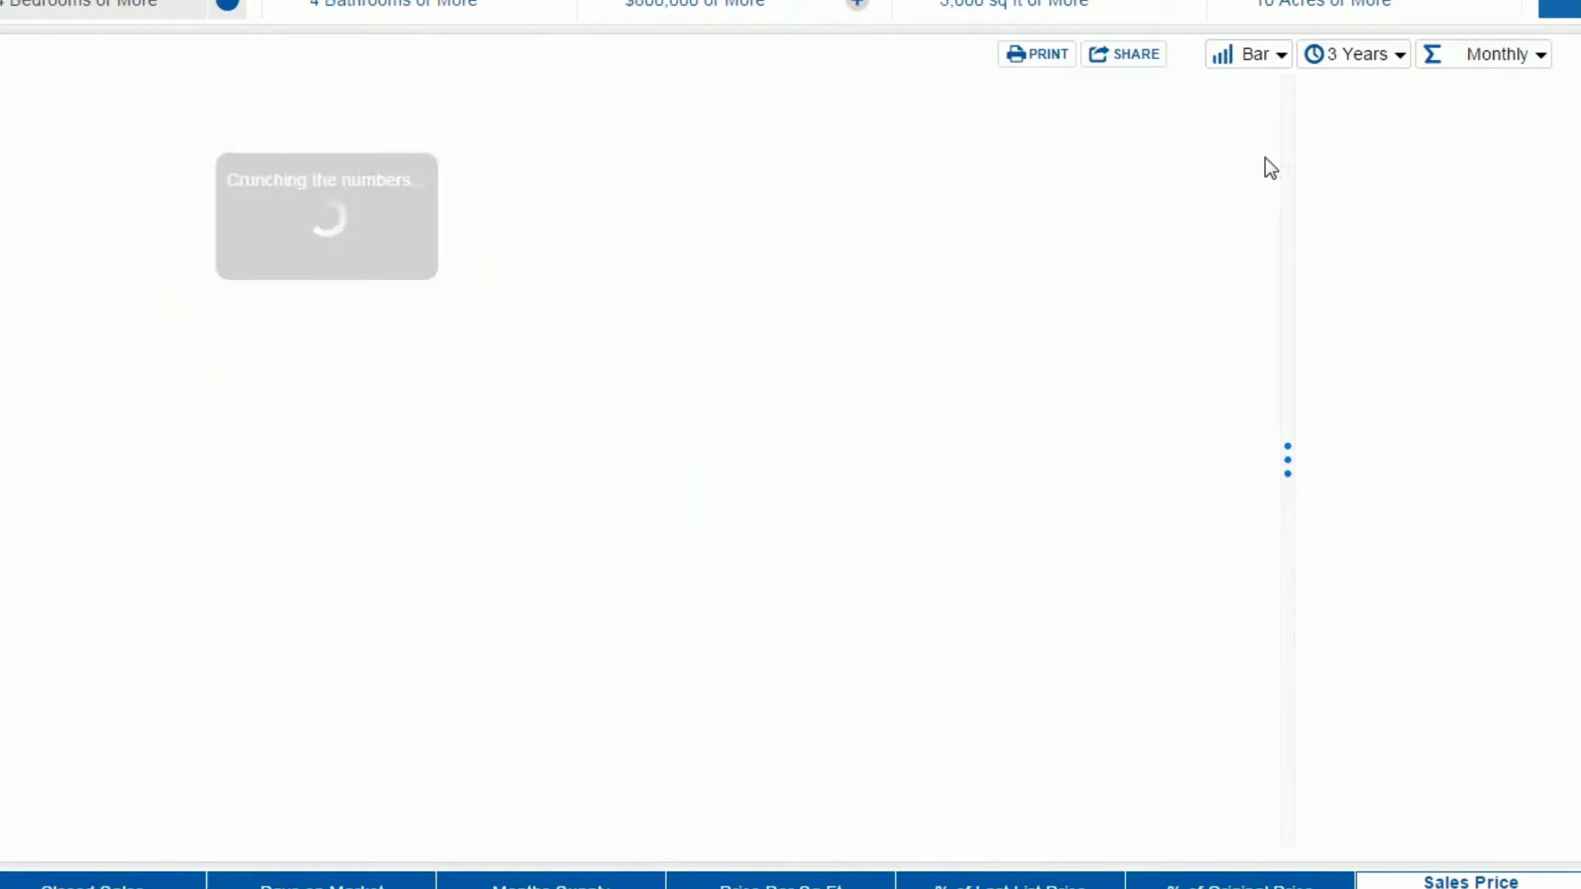
{"action": "left_click", "coordinate": [1350, 56]}
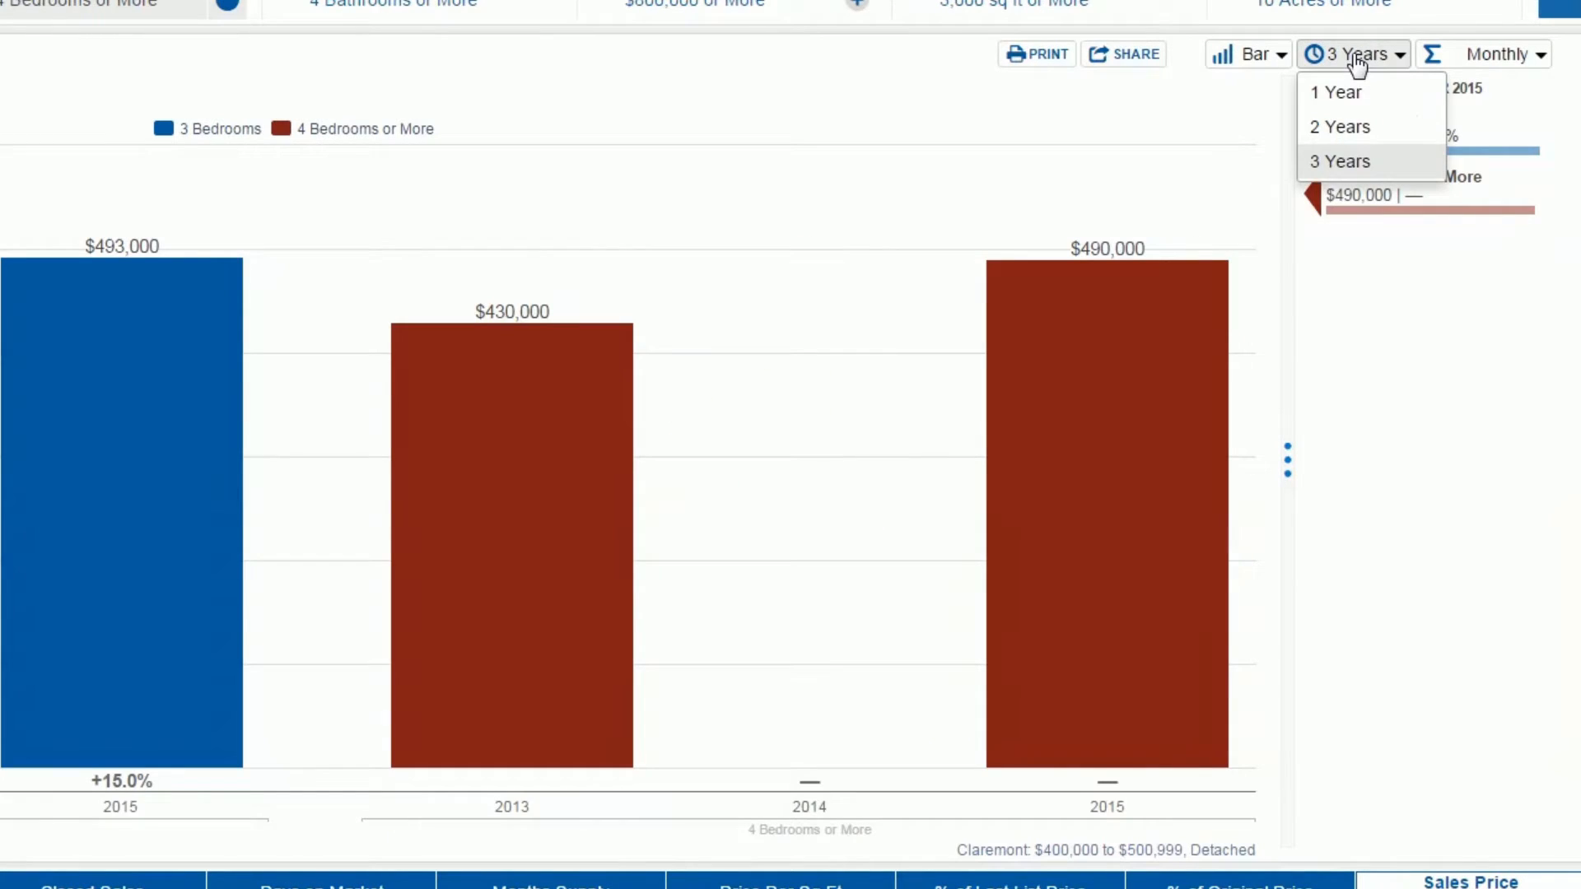
{"action": "left_click", "coordinate": [1339, 164]}
{"action": "mouse_move", "coordinate": [1067, 260]}
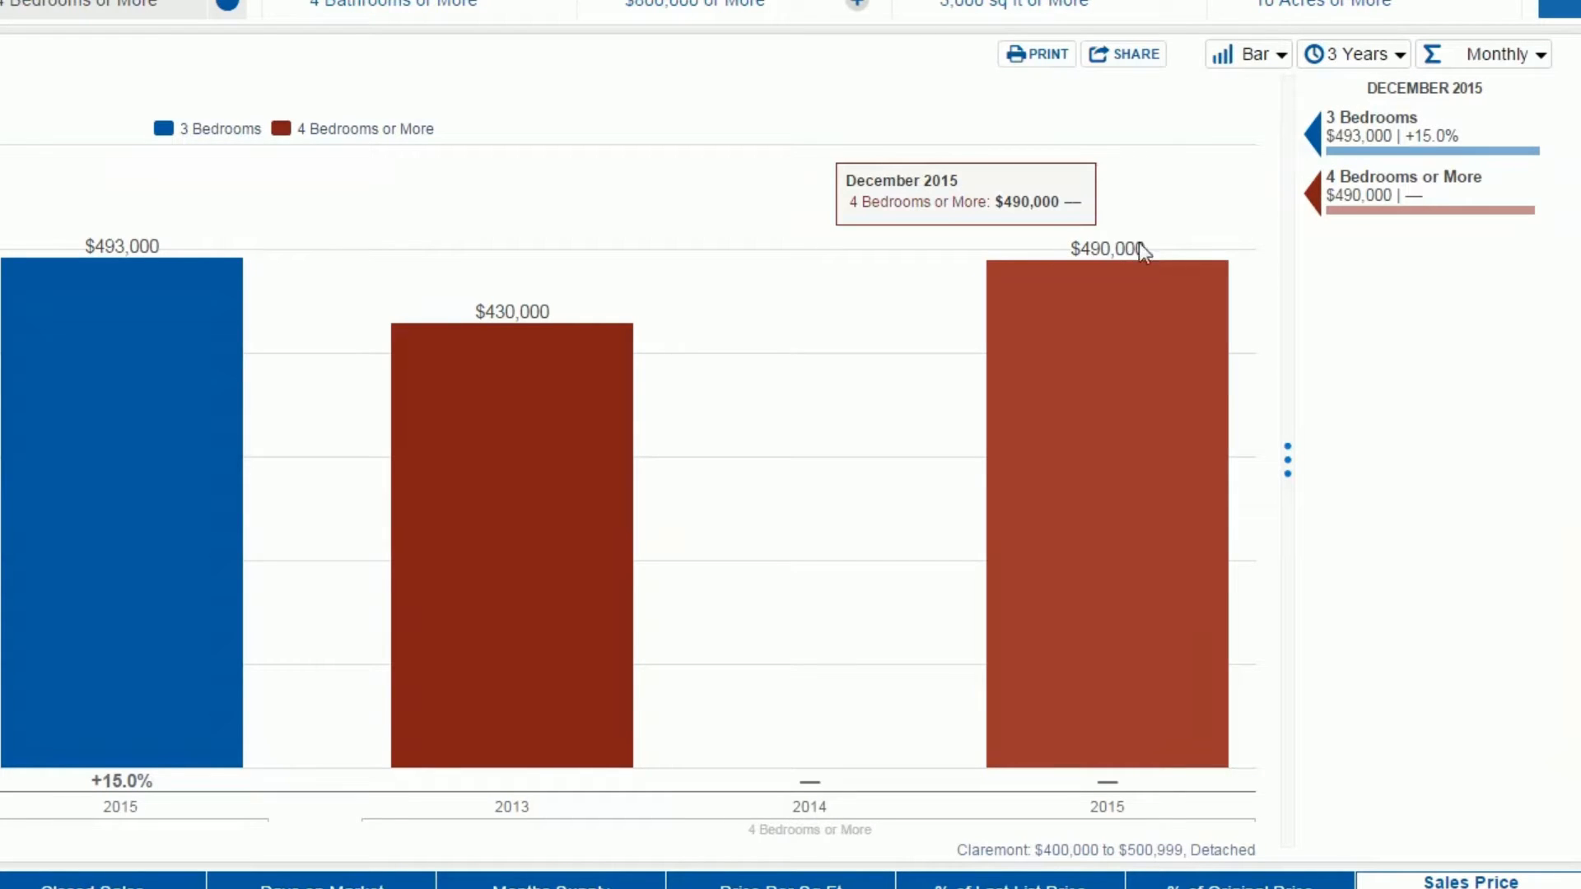
{"action": "left_click", "coordinate": [1272, 55]}
{"action": "left_click", "coordinate": [1260, 100]}
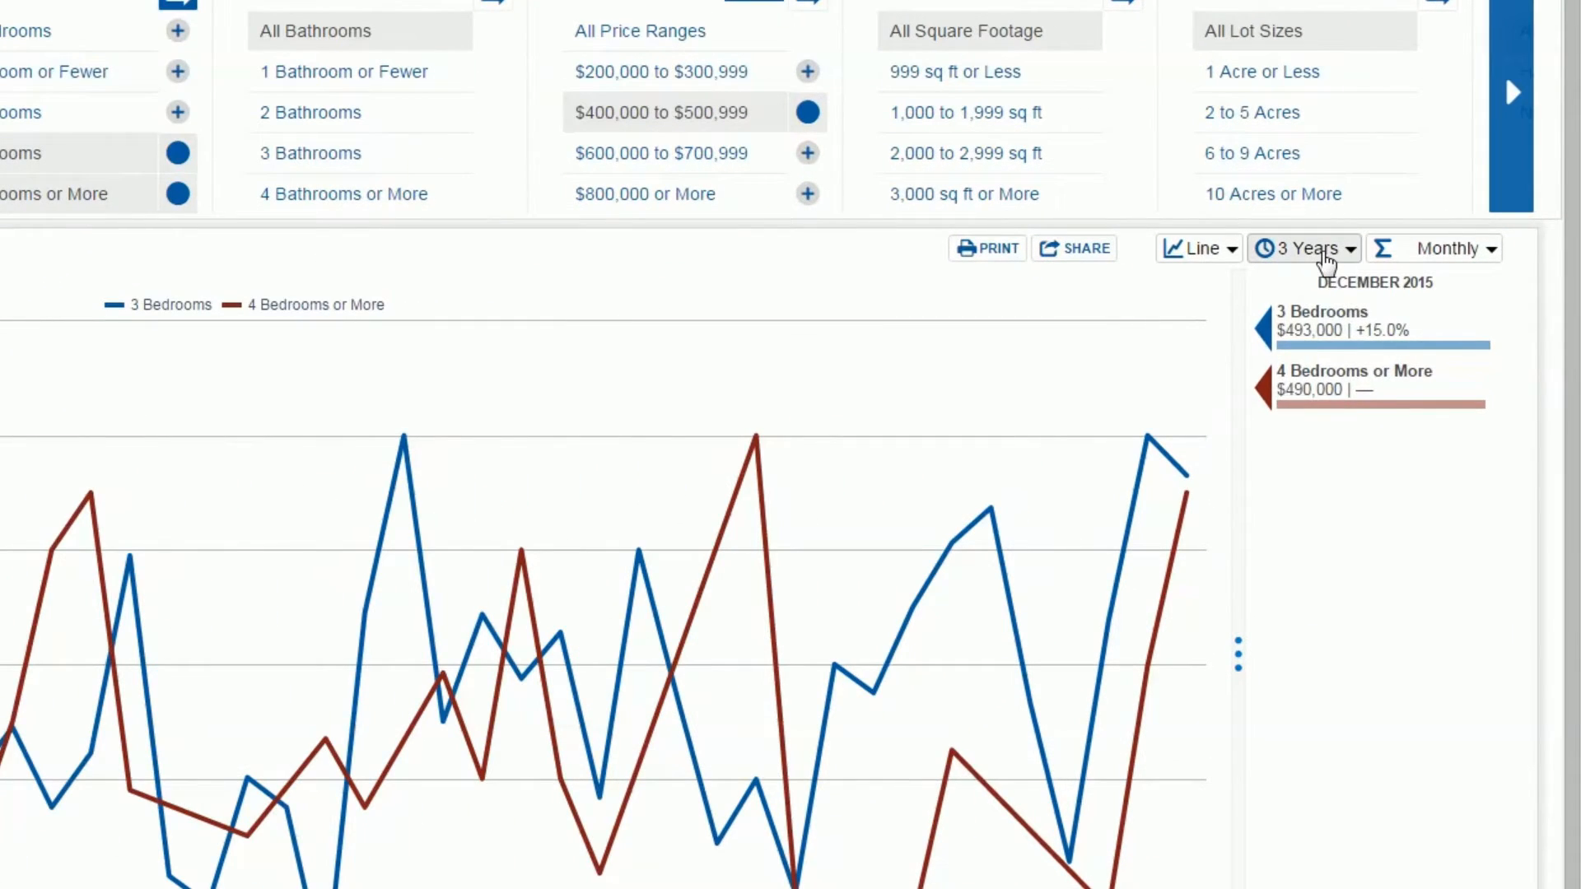
Step: Set the chart's time calculation to Rolling 12 Months
{"action": "left_click", "coordinate": [1407, 318]}
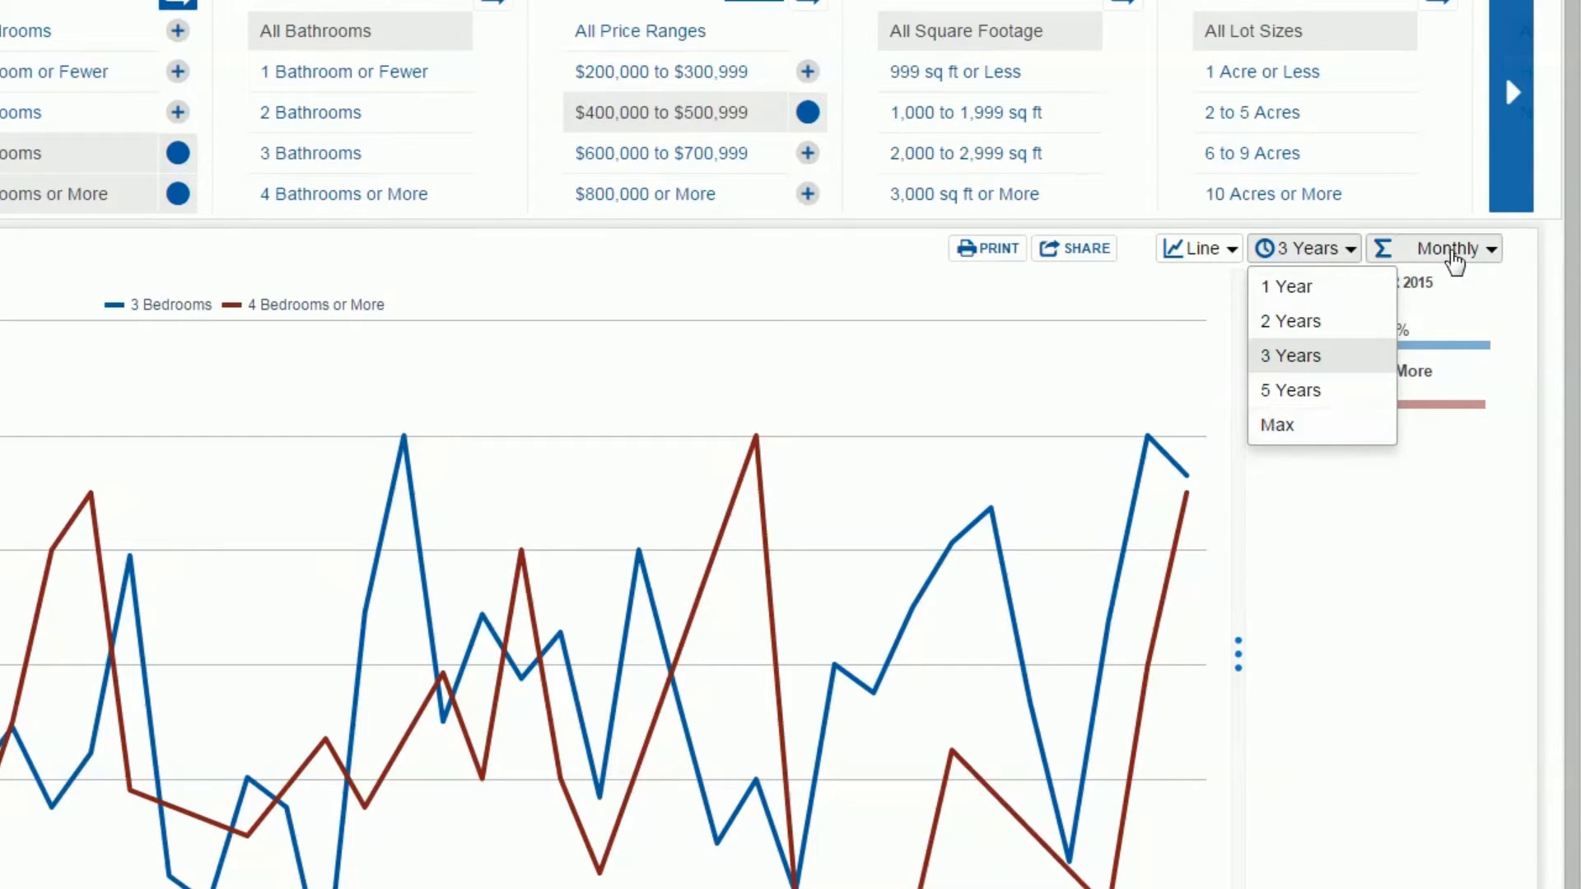
{"action": "left_click", "coordinate": [1449, 257]}
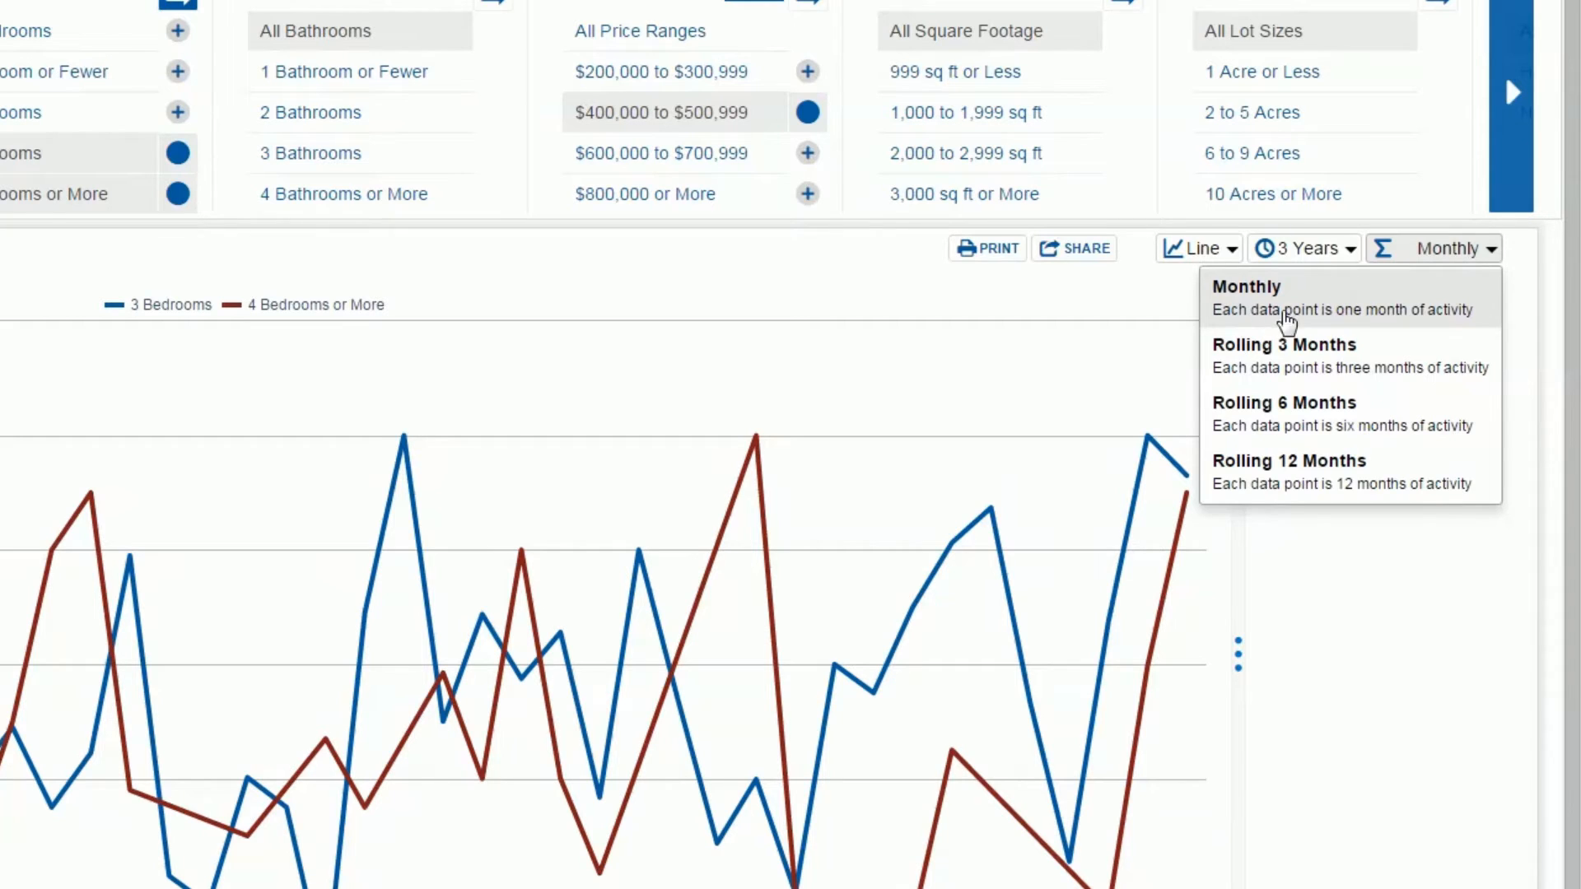
{"action": "left_click", "coordinate": [1281, 475]}
{"action": "mouse_move", "coordinate": [990, 471]}
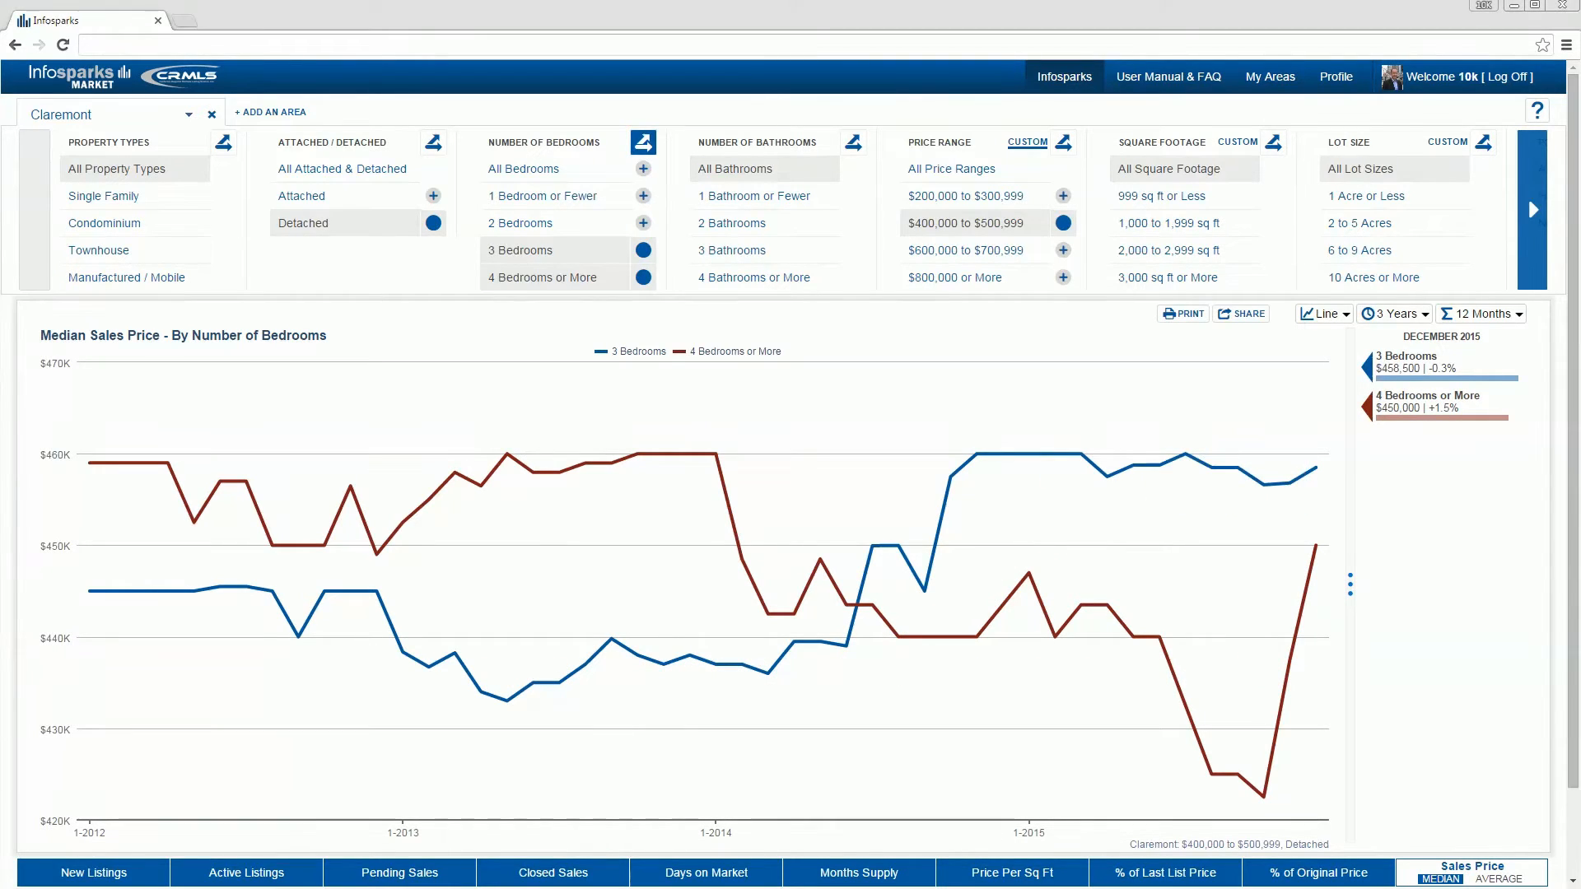
Step: Generate the static PDF print version of the chart, and close the share options
{"action": "left_click", "coordinate": [1183, 313]}
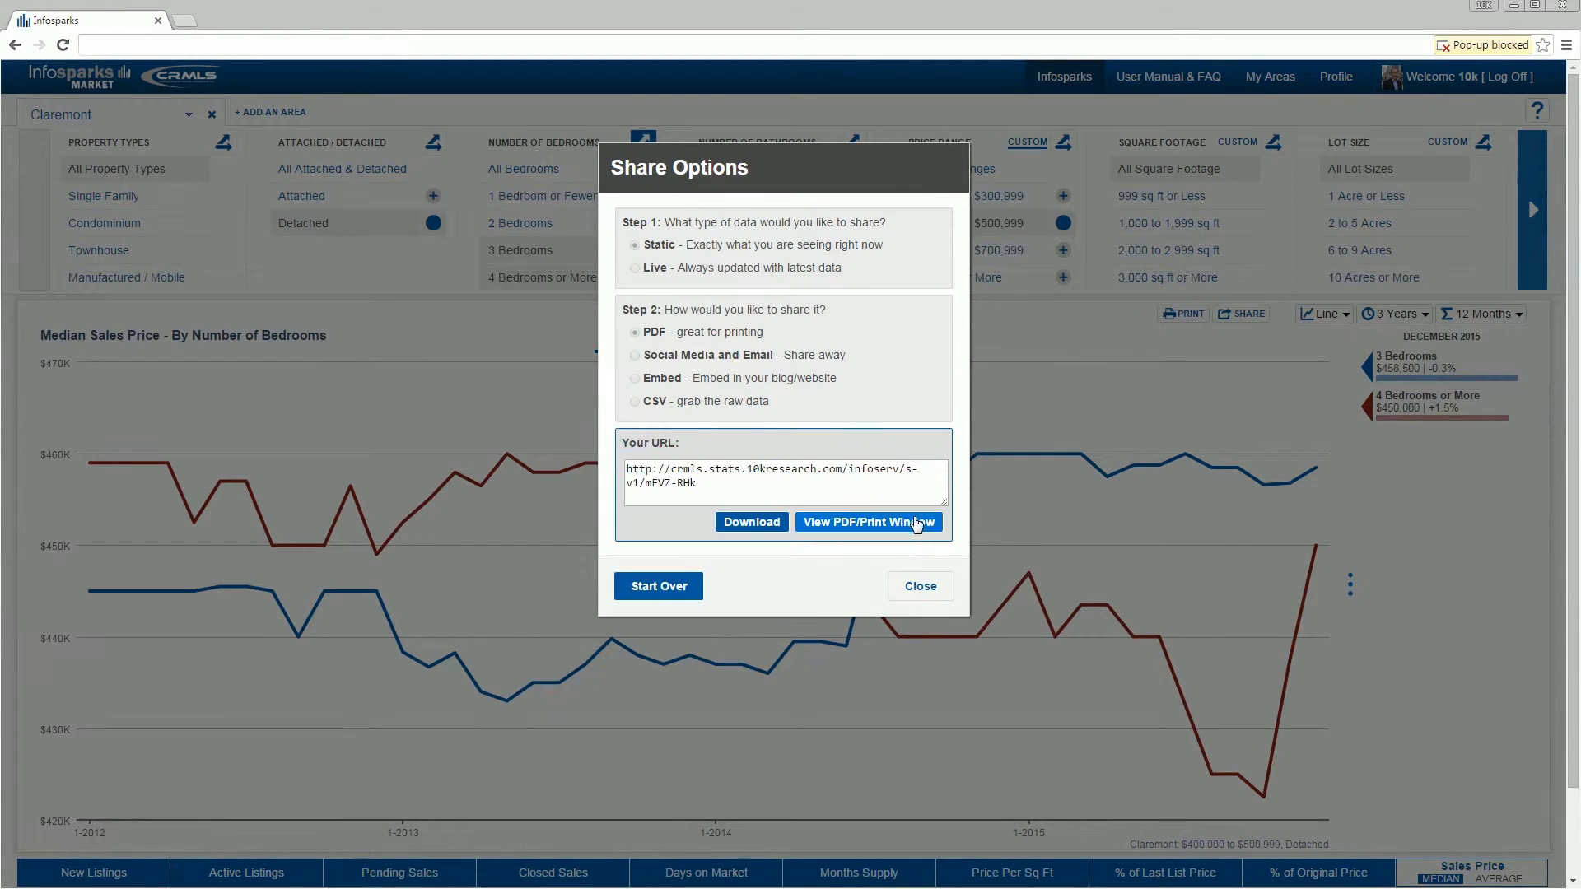
{"action": "left_click", "coordinate": [922, 586]}
Step: Look over the Embed sharing options at the Large (800x600) size, and generate a link to the chart's static data as CSV
{"action": "left_click", "coordinate": [1240, 317]}
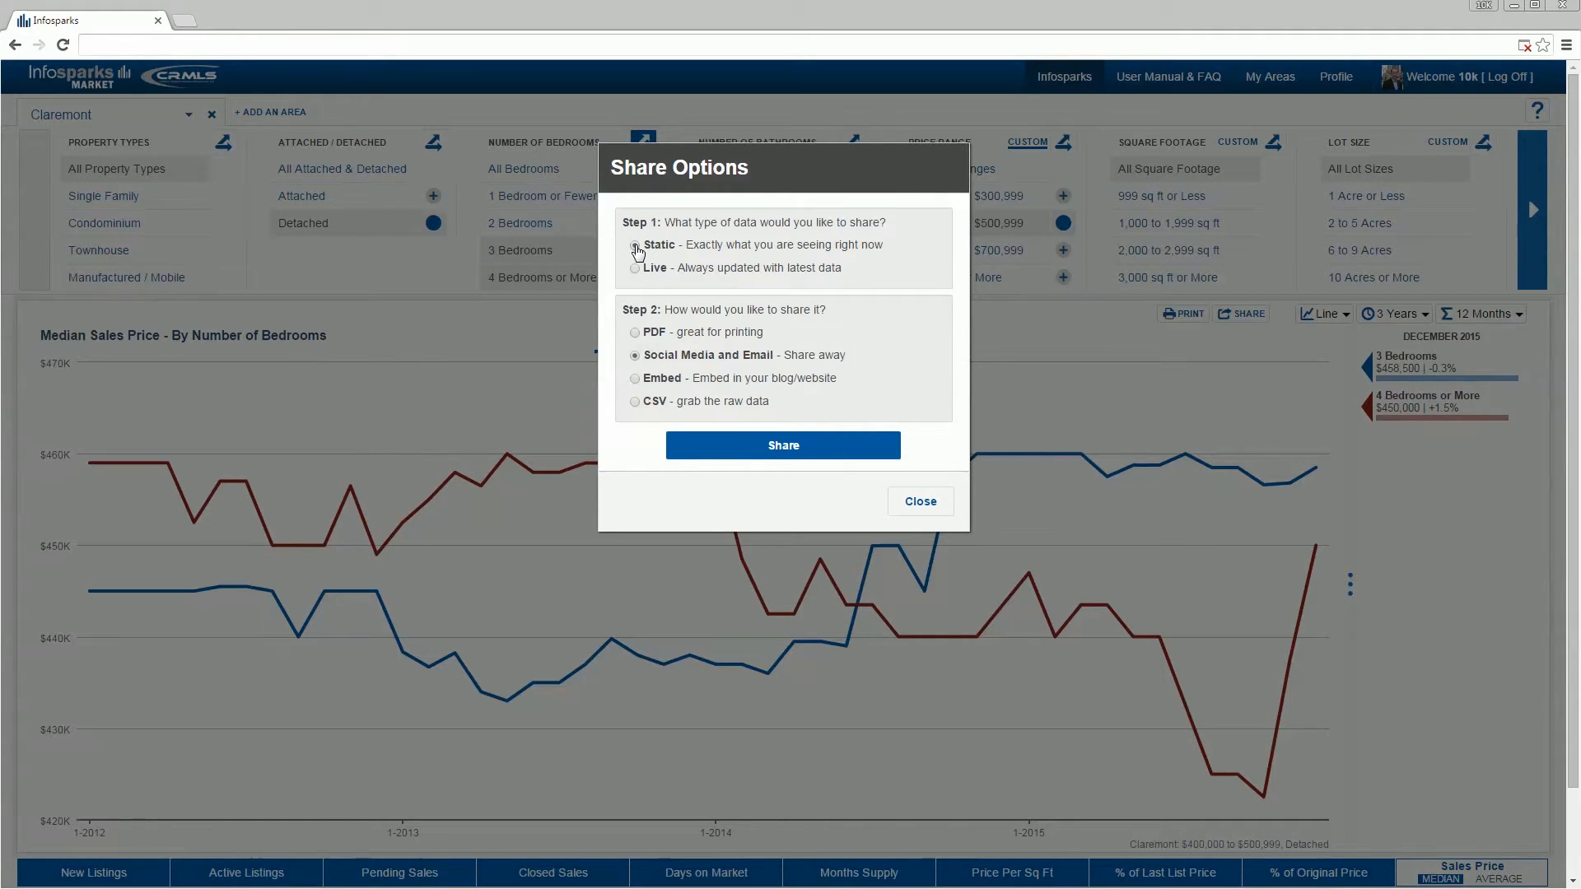
{"action": "left_click", "coordinate": [635, 245]}
{"action": "left_click", "coordinate": [635, 333]}
{"action": "left_click", "coordinate": [634, 378]}
{"action": "left_click", "coordinate": [684, 484]}
{"action": "left_click", "coordinate": [679, 530]}
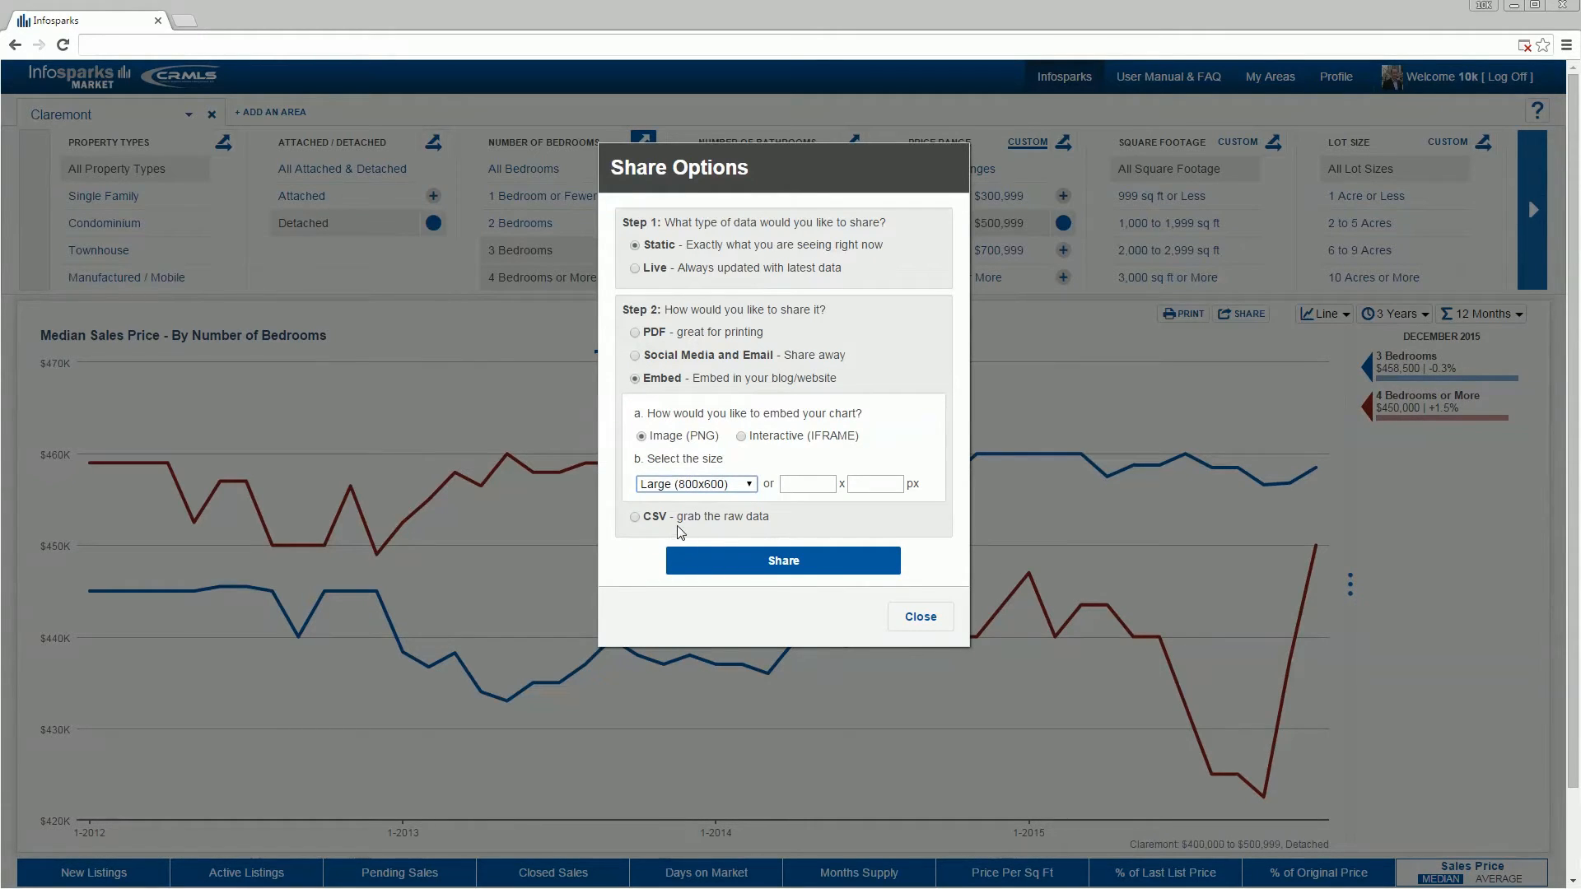
{"action": "left_click", "coordinate": [634, 519]}
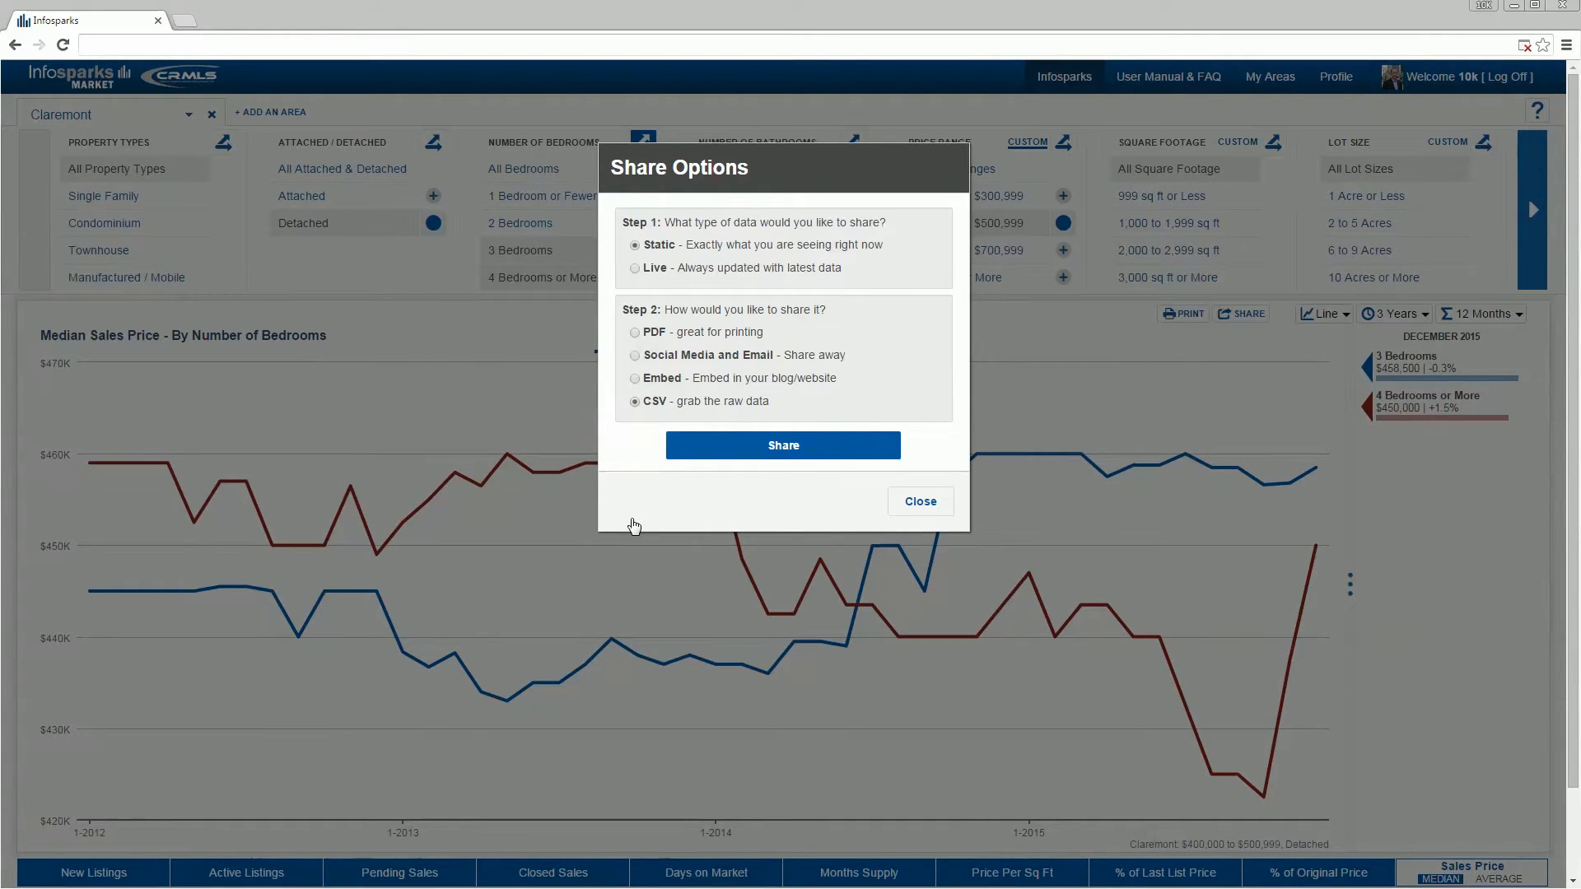
{"action": "left_click", "coordinate": [722, 452]}
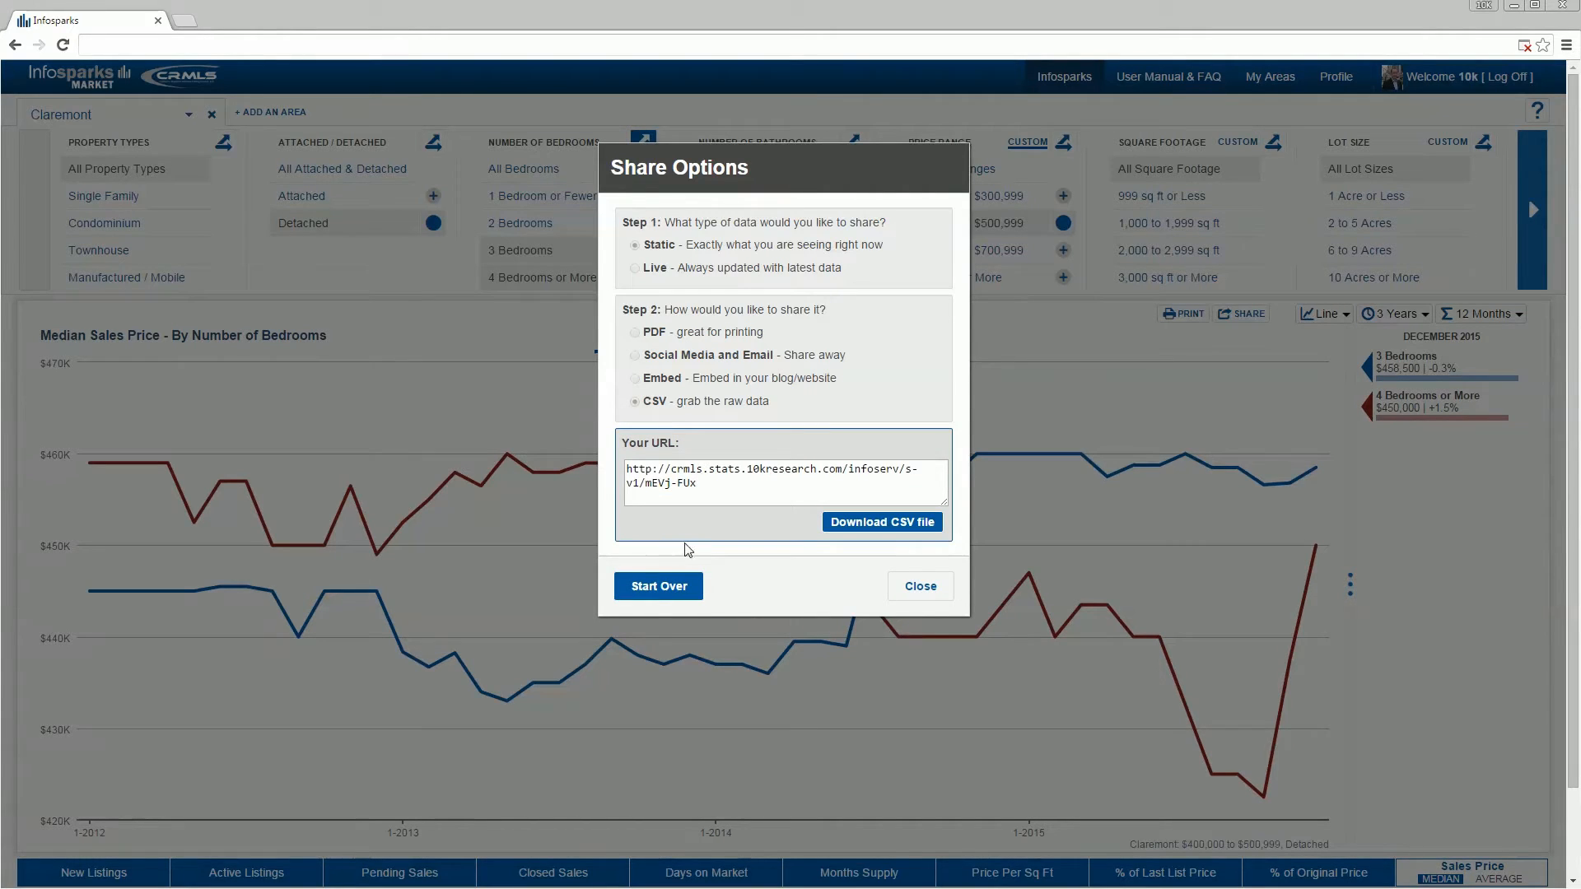
Step: Start the sharing over, generate a Live link for Social Media and Email, and open it in a new window
{"action": "left_click", "coordinate": [663, 587]}
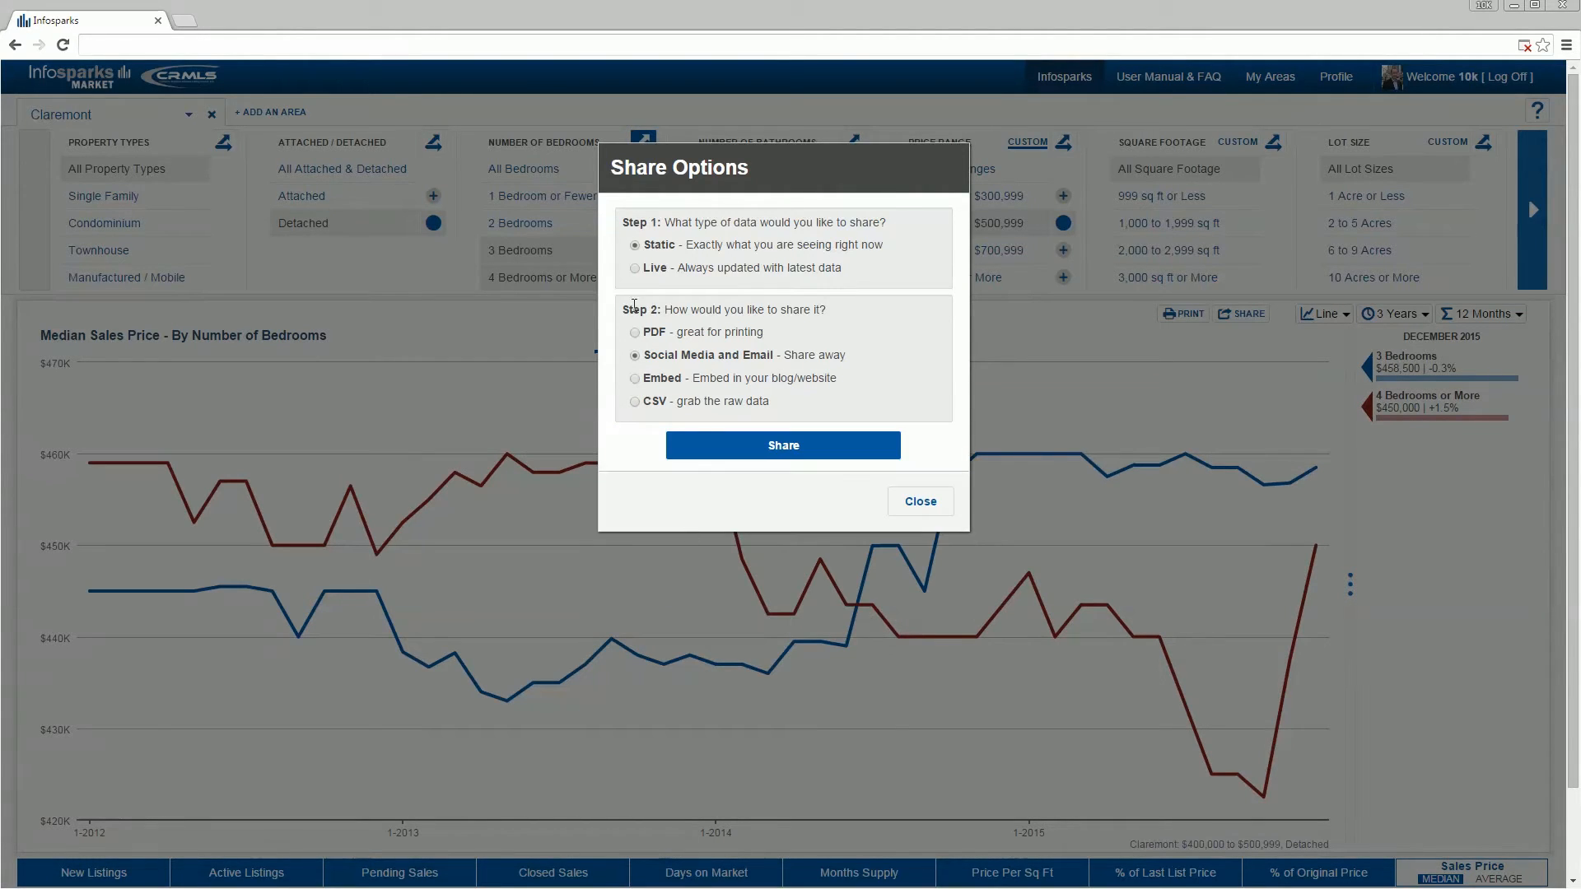
{"action": "left_click", "coordinate": [634, 268]}
{"action": "left_click", "coordinate": [730, 446]}
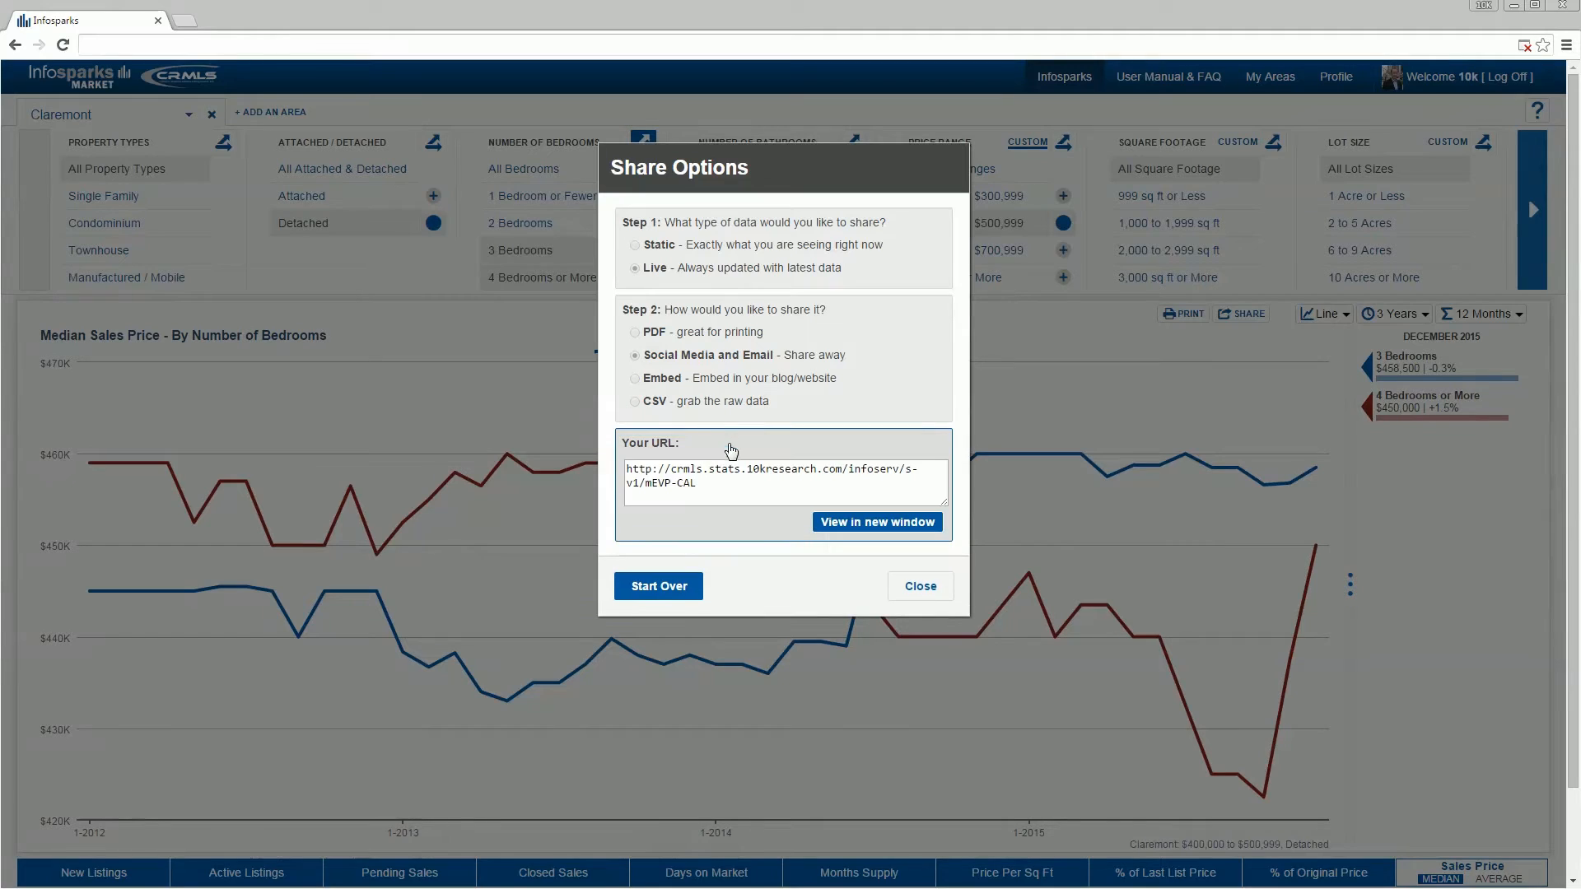
{"action": "left_click", "coordinate": [732, 488]}
{"action": "left_click", "coordinate": [852, 522]}
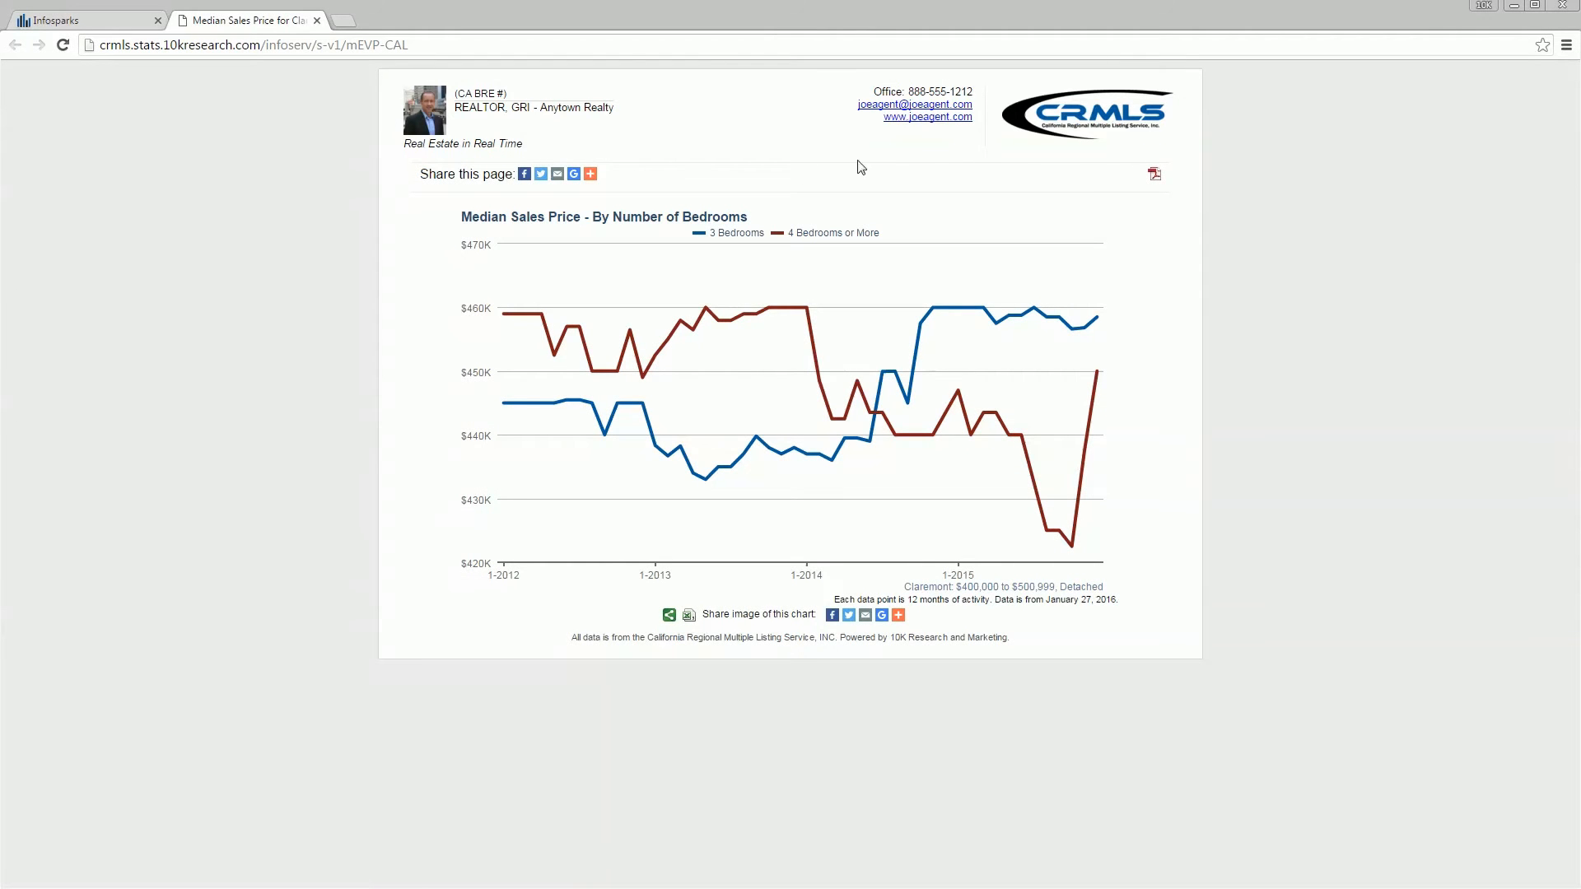
Step: Examine the shared chart page and its web address, and close the page and the share options
{"action": "left_click_drag", "start_coordinate": [458, 57], "coordinate": [15, 47]}
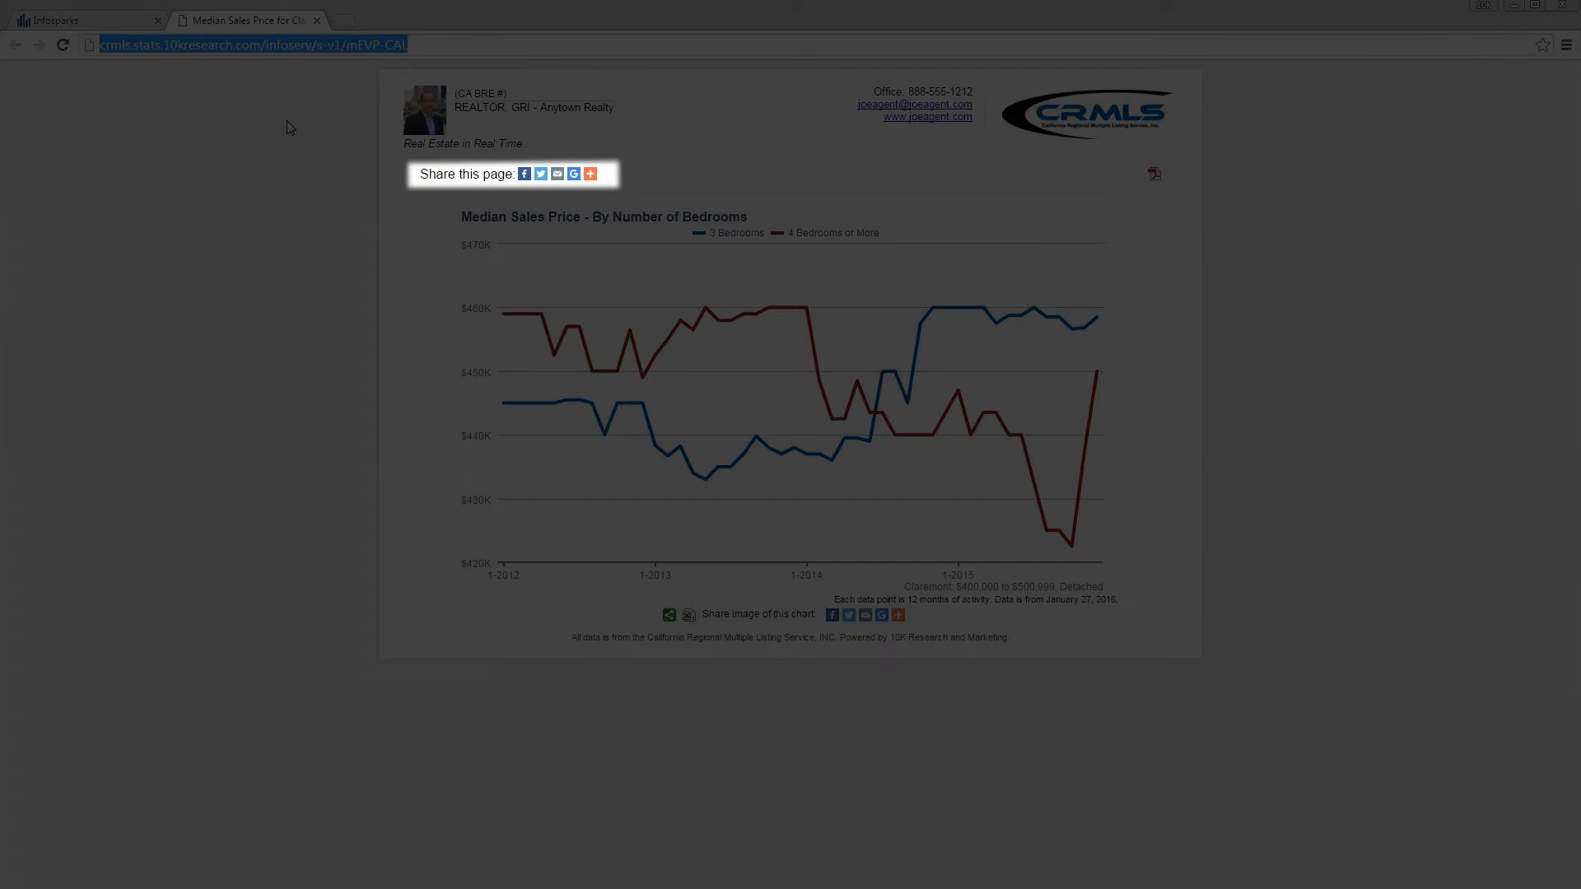
{"action": "left_click", "coordinate": [318, 133]}
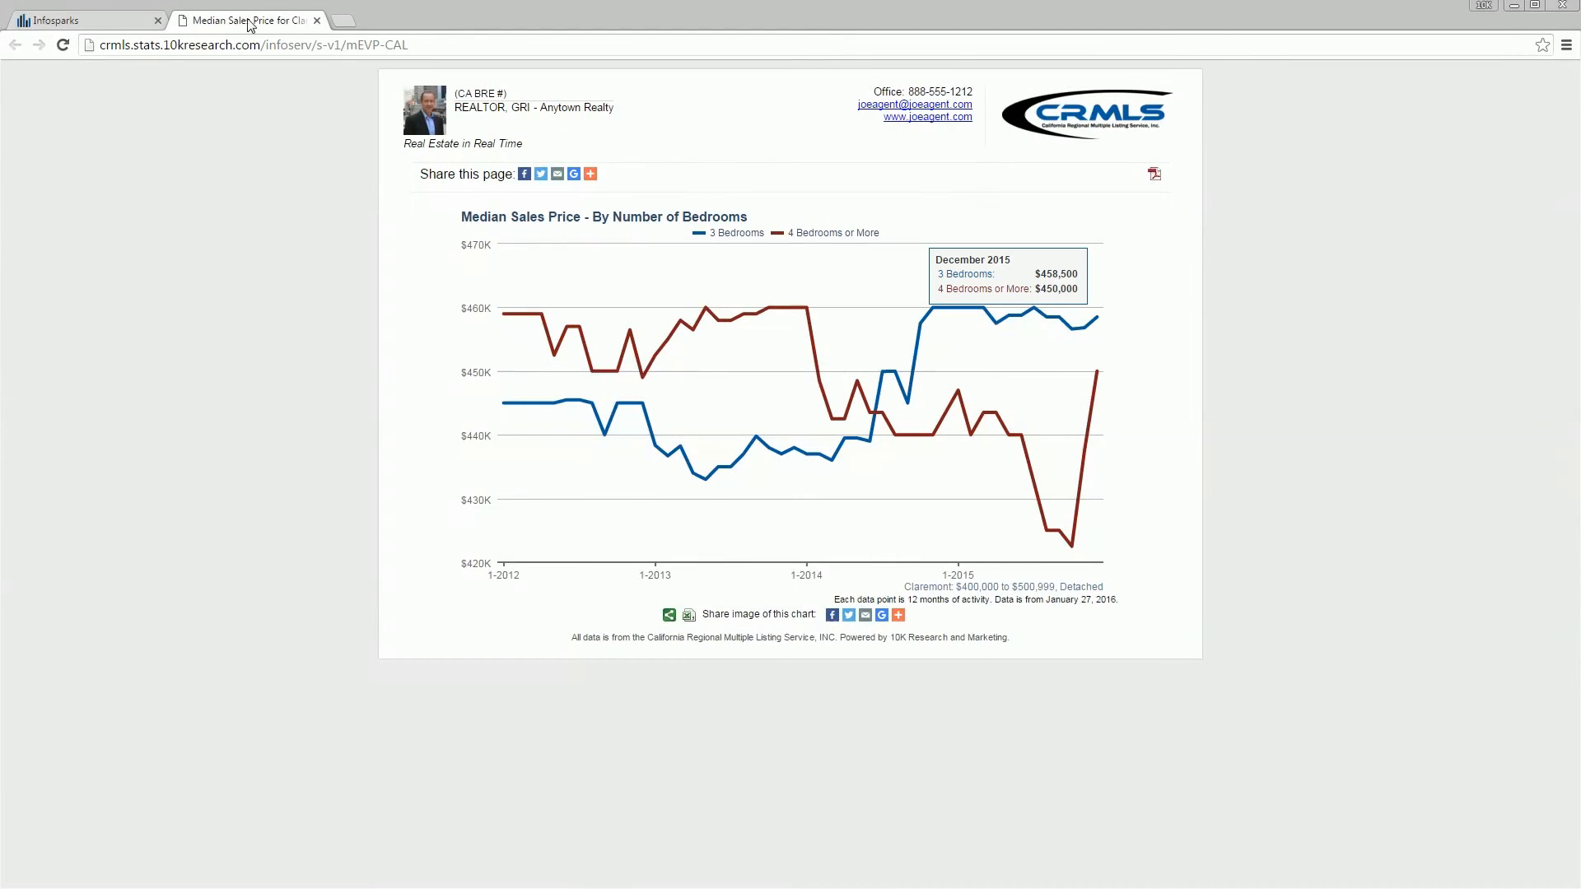
{"action": "left_click", "coordinate": [317, 20]}
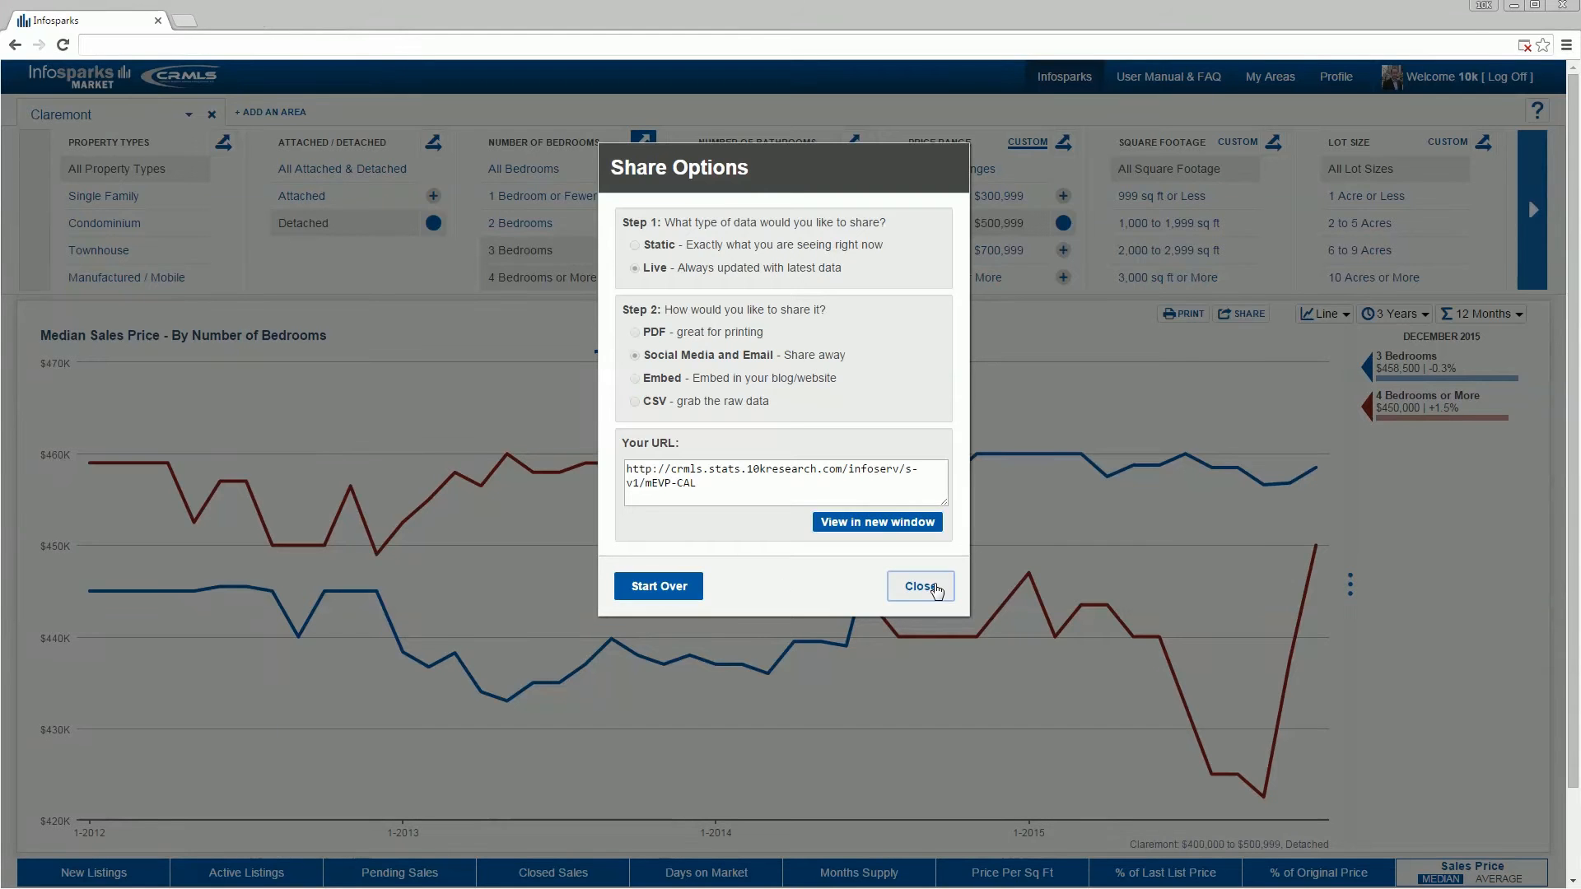
{"action": "left_click", "coordinate": [919, 586]}
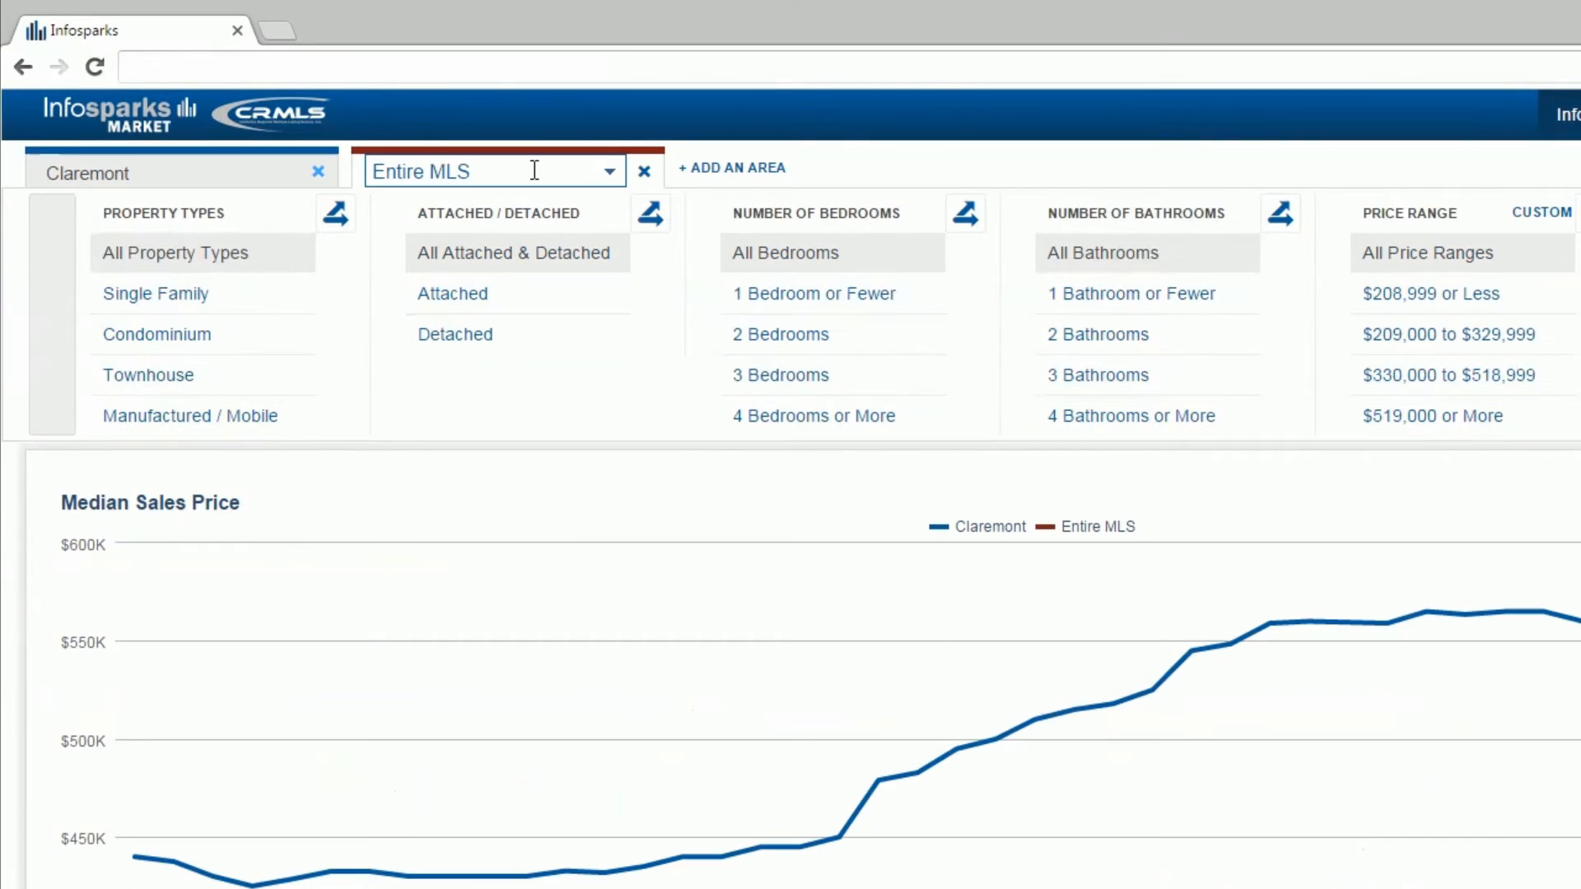
Step: Set the second comparison area to the city of San Dimas
{"action": "left_click", "coordinate": [535, 170]}
{"action": "type", "text": "San Dimas"}
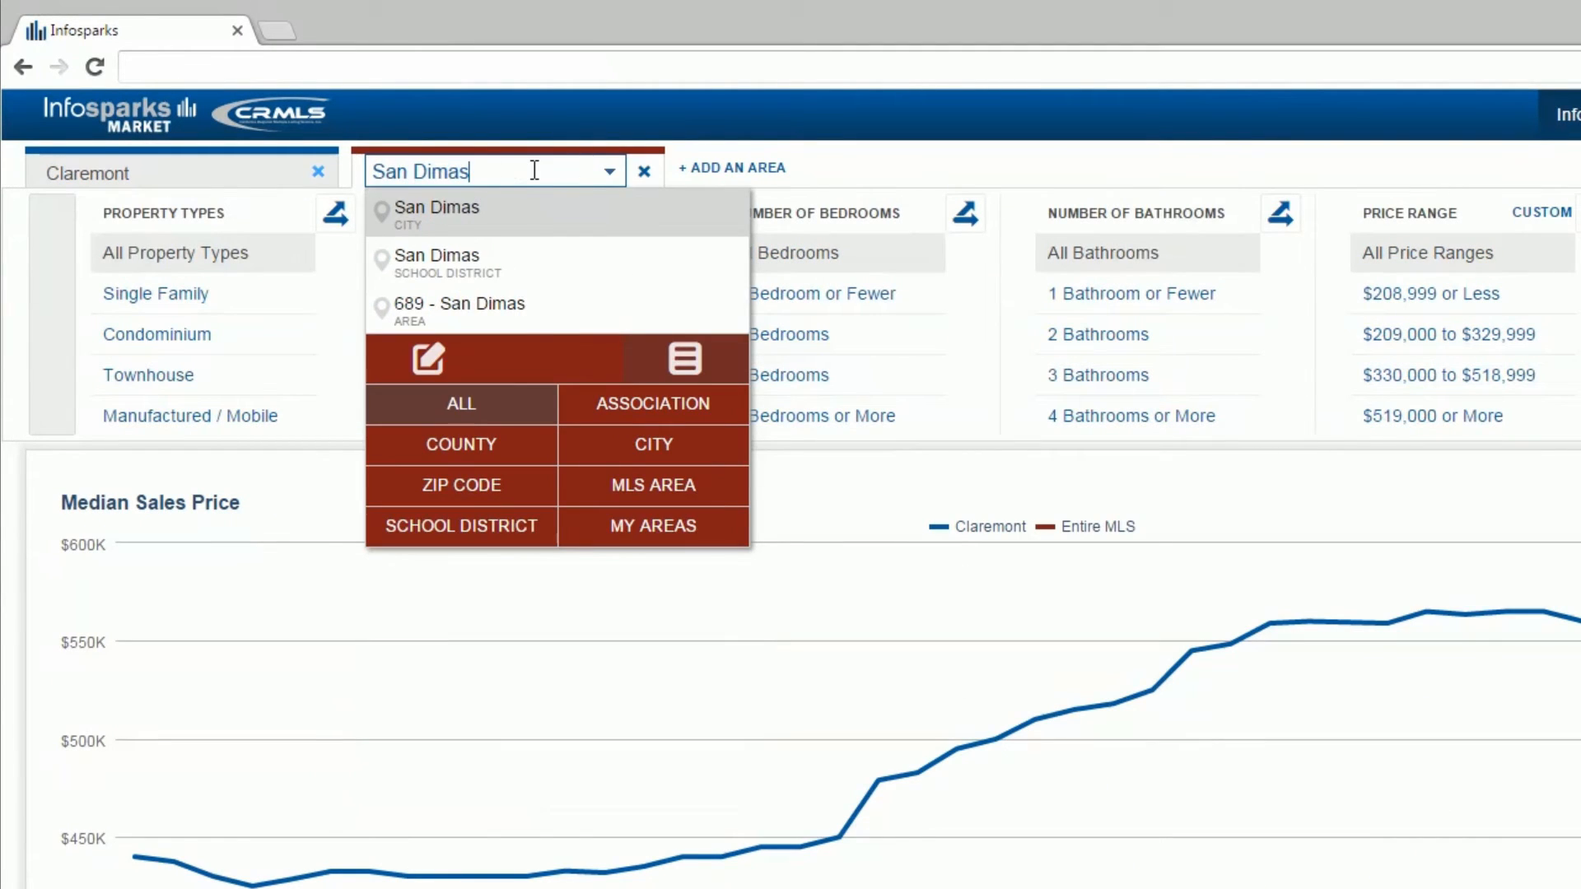
{"action": "key", "text": "Return"}
Step: Add Pomona as a third comparison area alongside Claremont and San Dimas
{"action": "left_click", "coordinate": [687, 168]}
{"action": "left_click", "coordinate": [774, 165]}
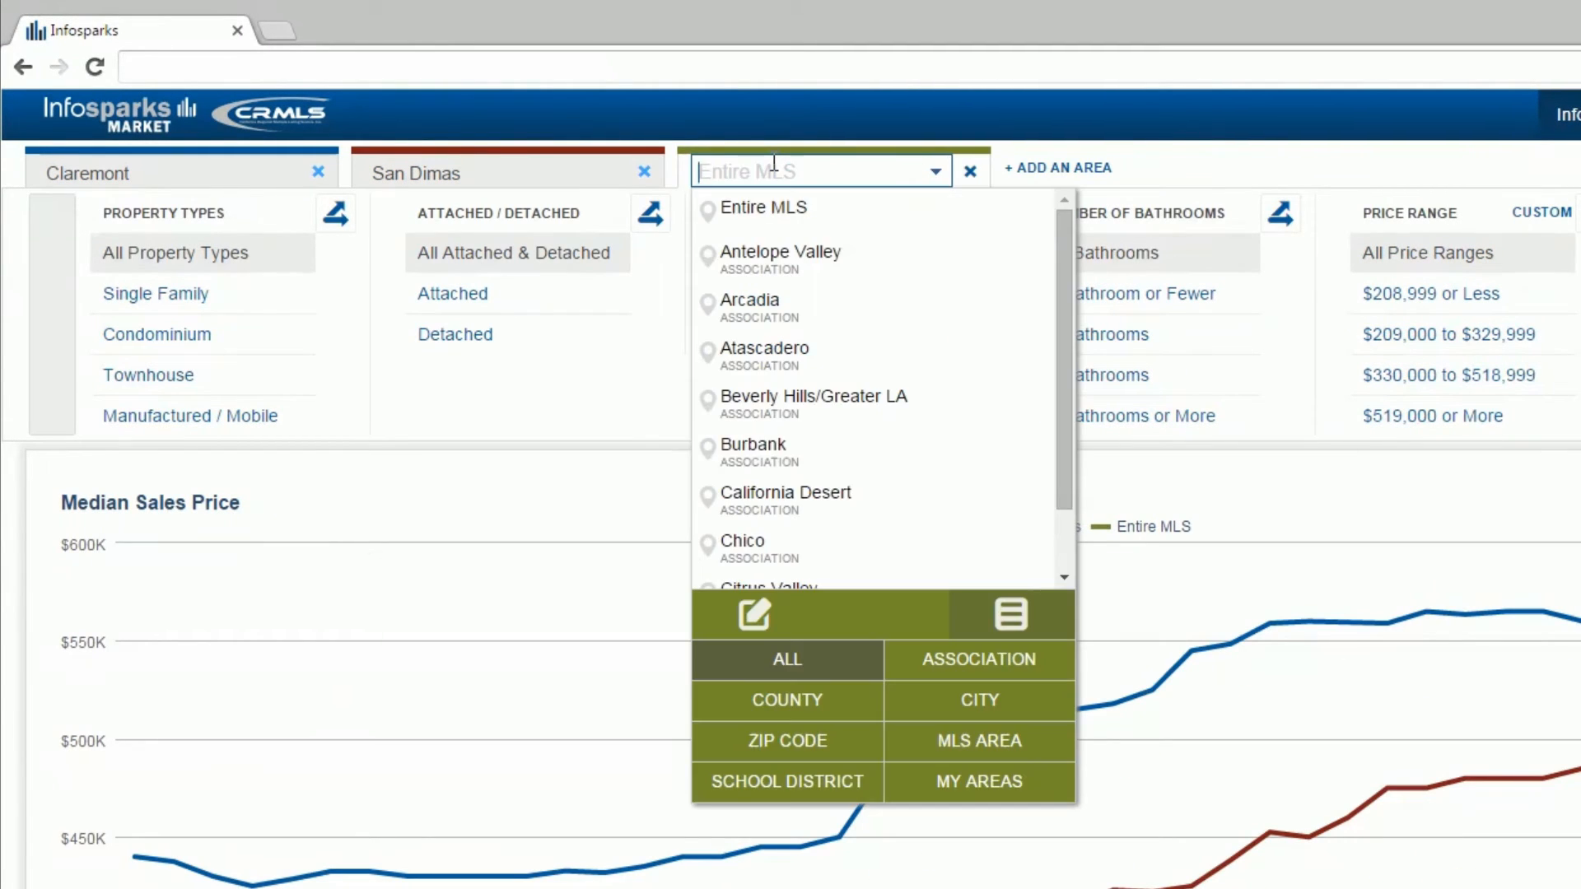
{"action": "type", "text": "Pomona"}
{"action": "left_click", "coordinate": [667, 196]}
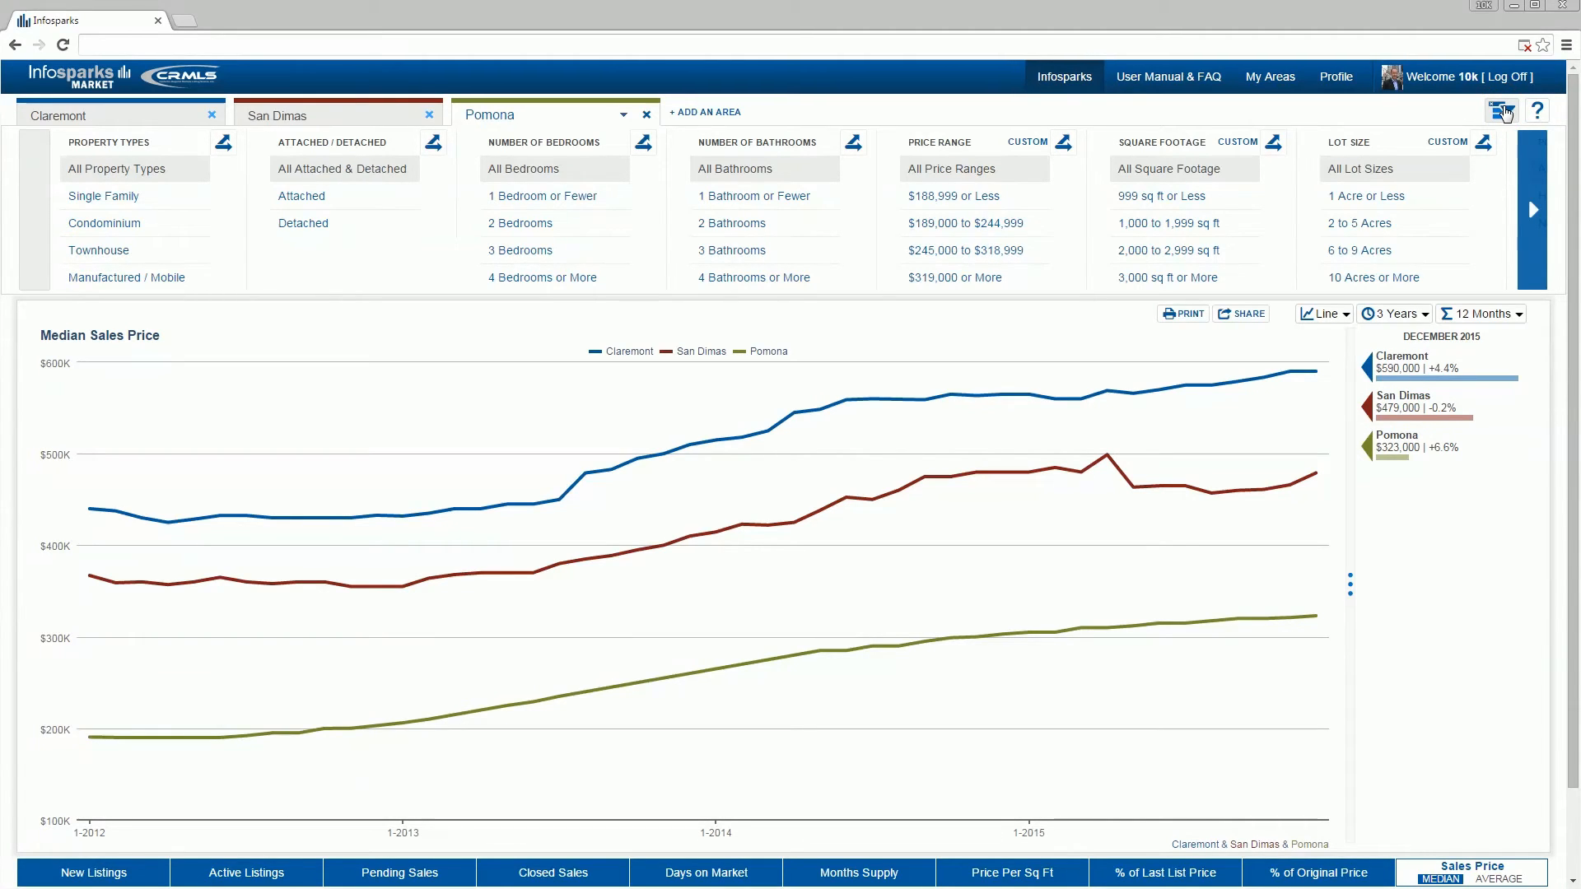
Step: Filter the areas to 3 Bedrooms and 4 Bedrooms or More, and unlink the filters so each area can be filtered separately
{"action": "left_click", "coordinate": [603, 249]}
{"action": "left_click", "coordinate": [643, 278]}
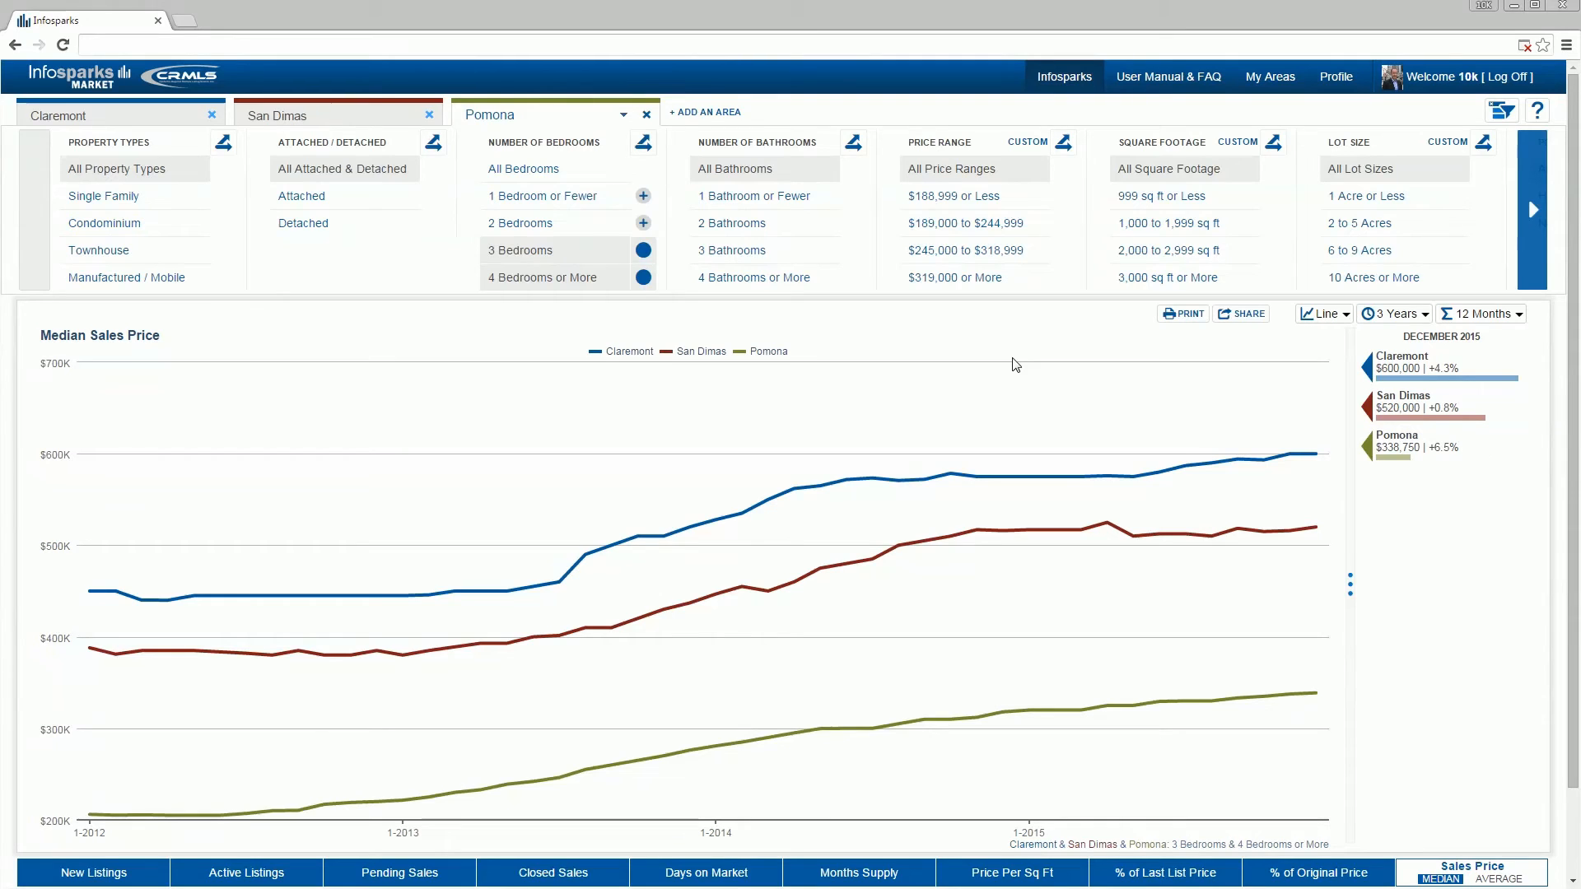
{"action": "left_click", "coordinate": [167, 113]}
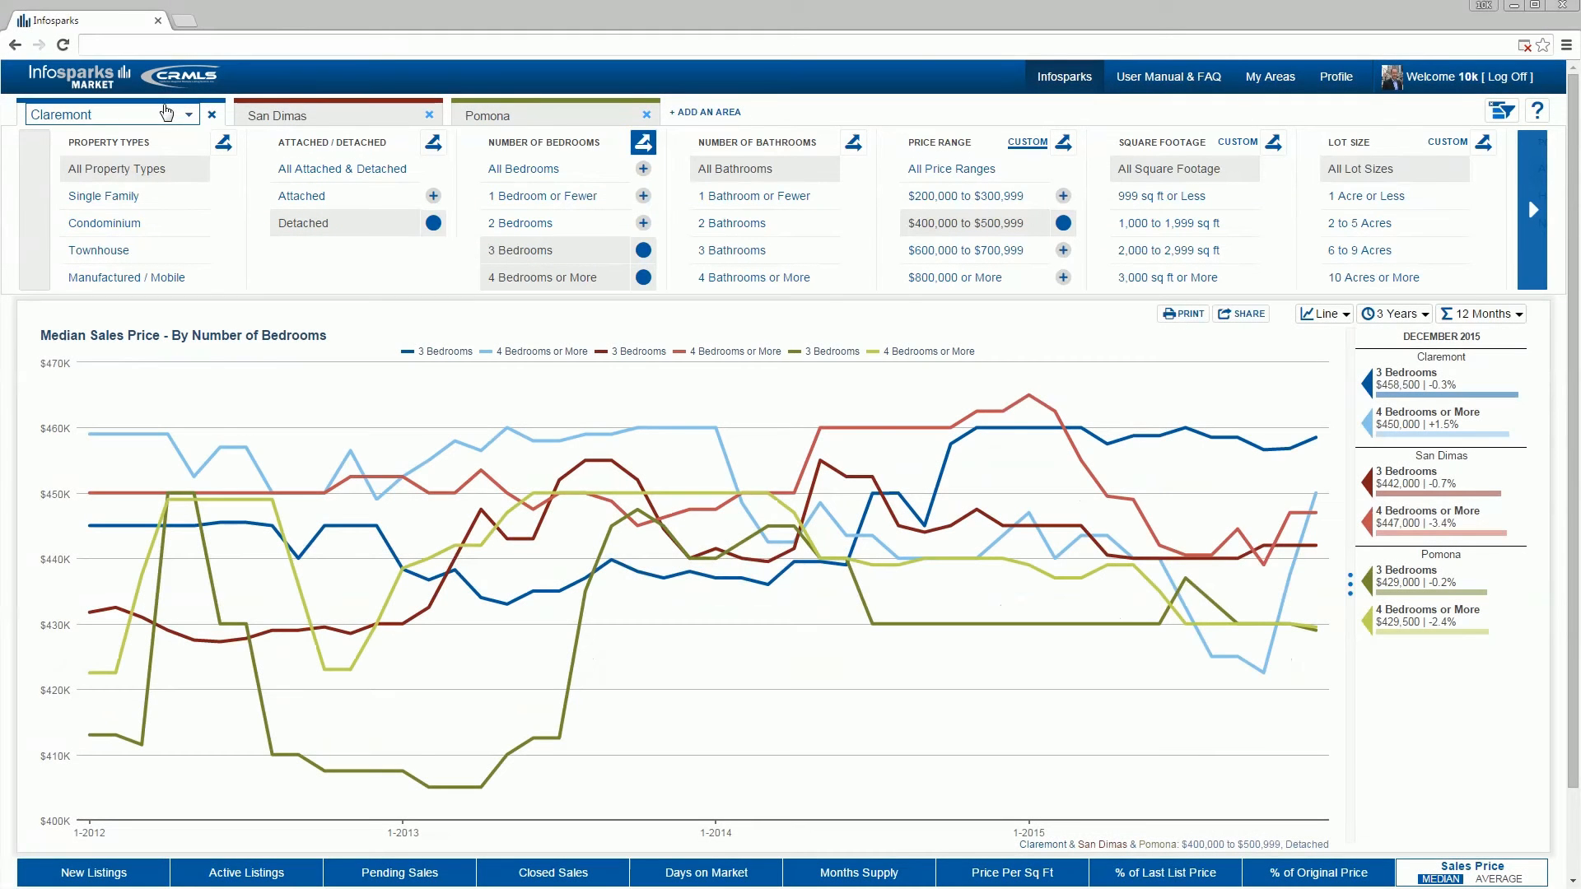
{"action": "left_click", "coordinate": [1499, 110]}
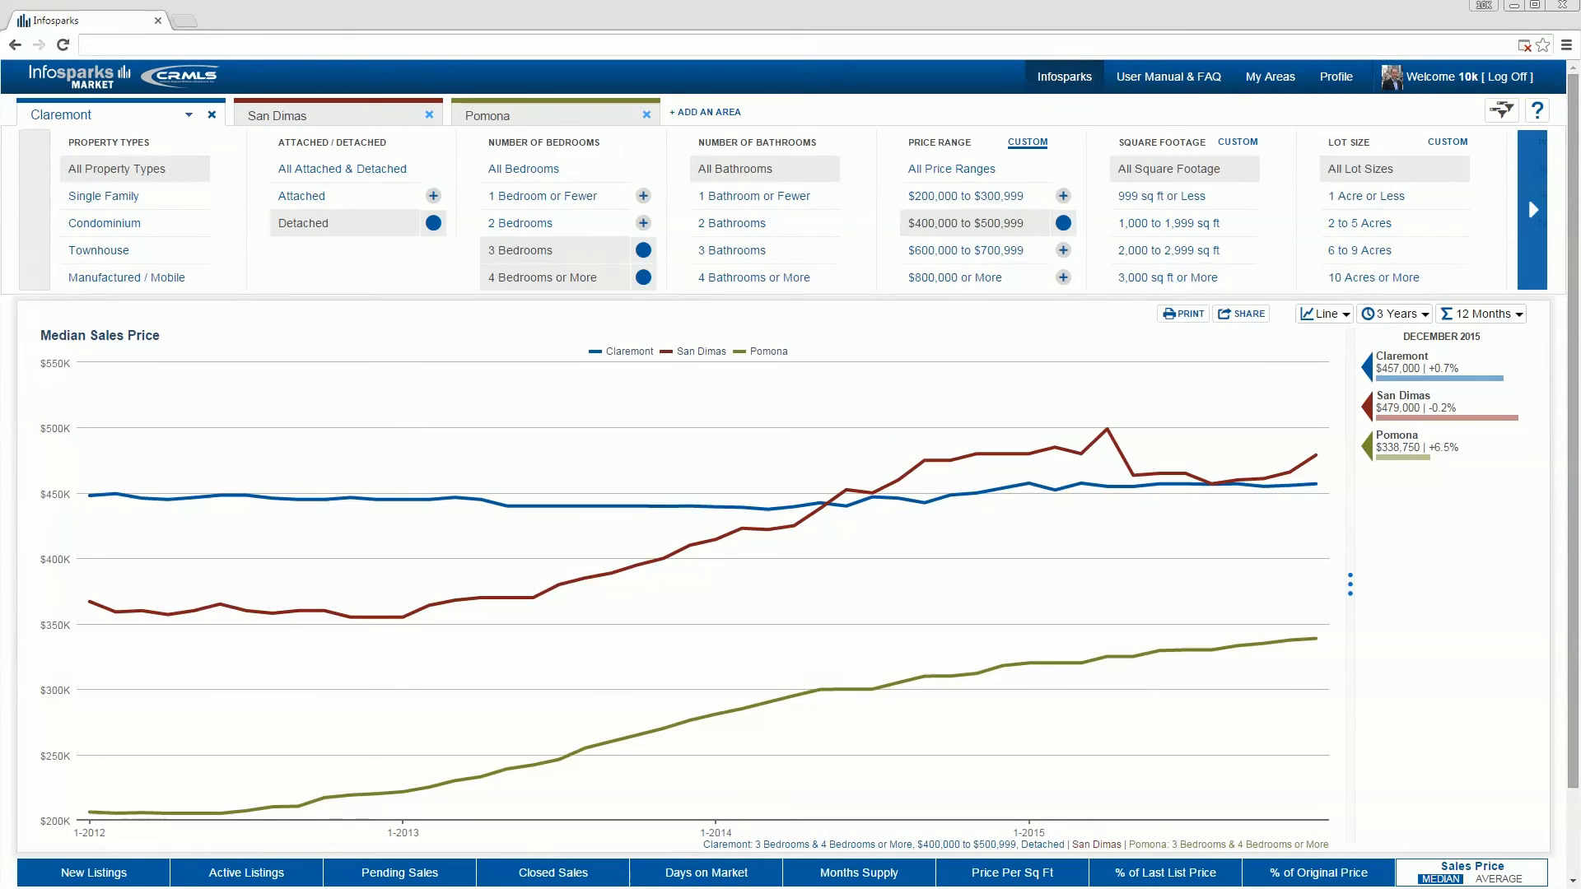
Step: Open the custom area map in My Areas and locate San Dimas on it
{"action": "left_click", "coordinate": [1284, 92]}
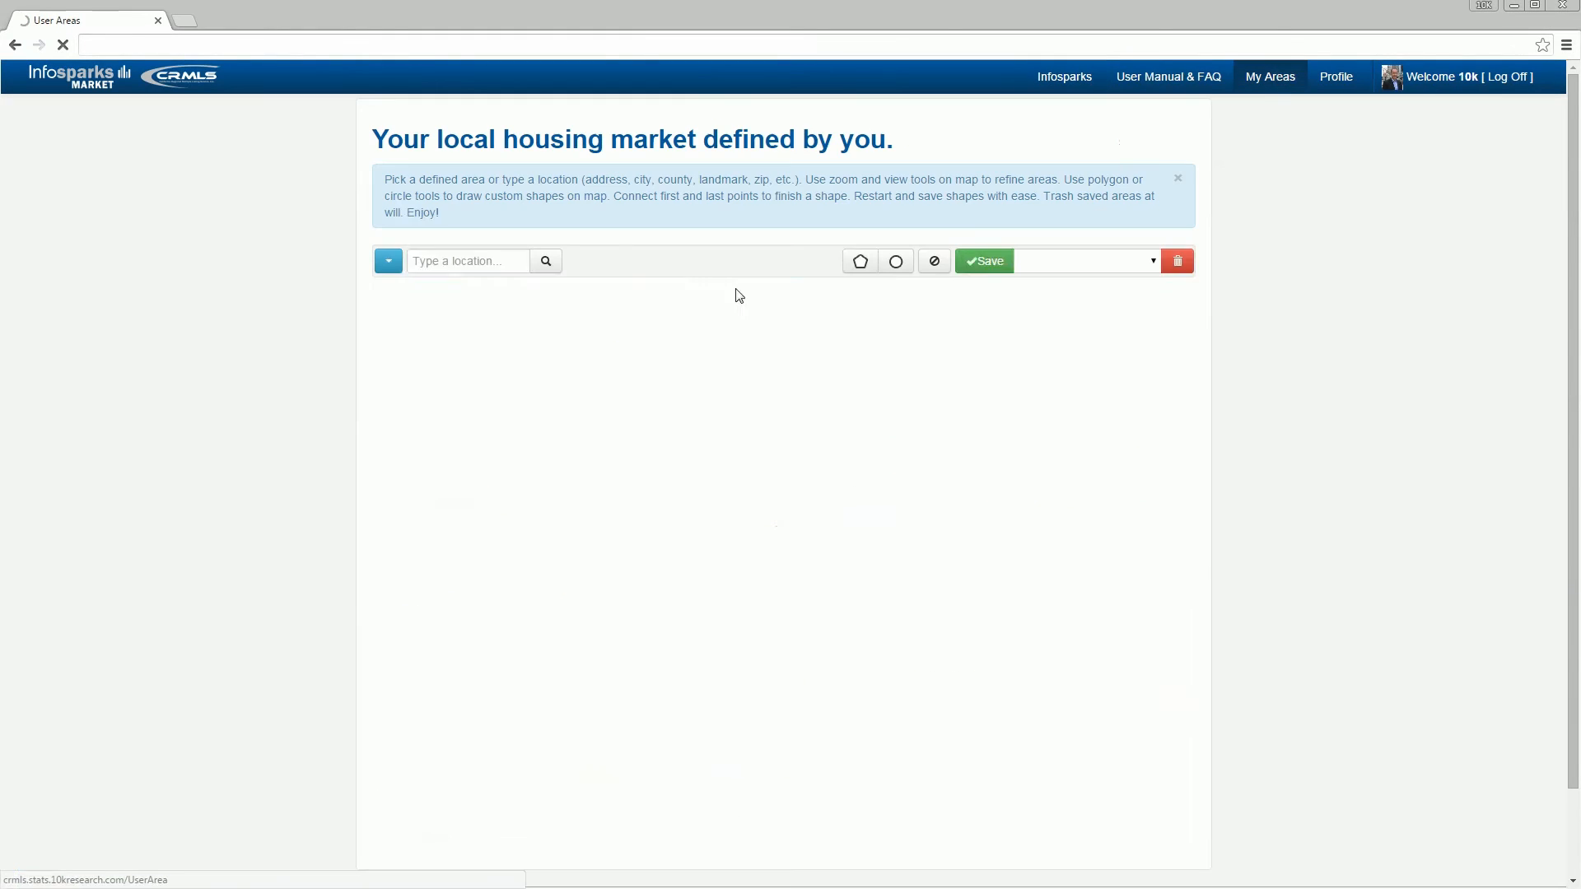
{"action": "left_click", "coordinate": [629, 261]}
{"action": "type", "text": "San Dim"}
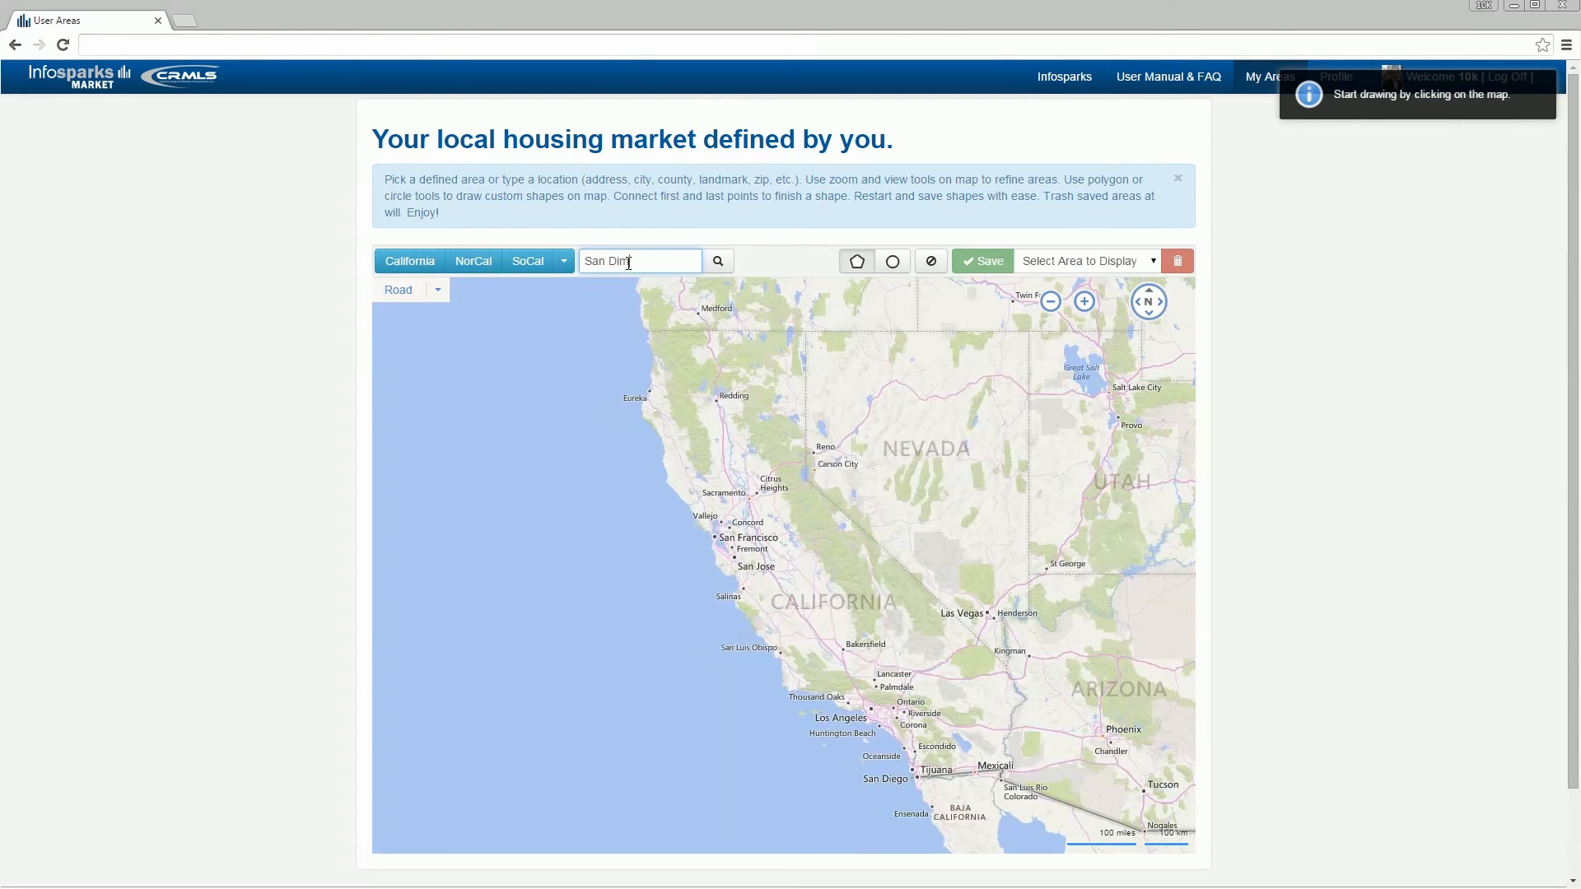
{"action": "type", "text": "as"}
{"action": "key", "text": "Return"}
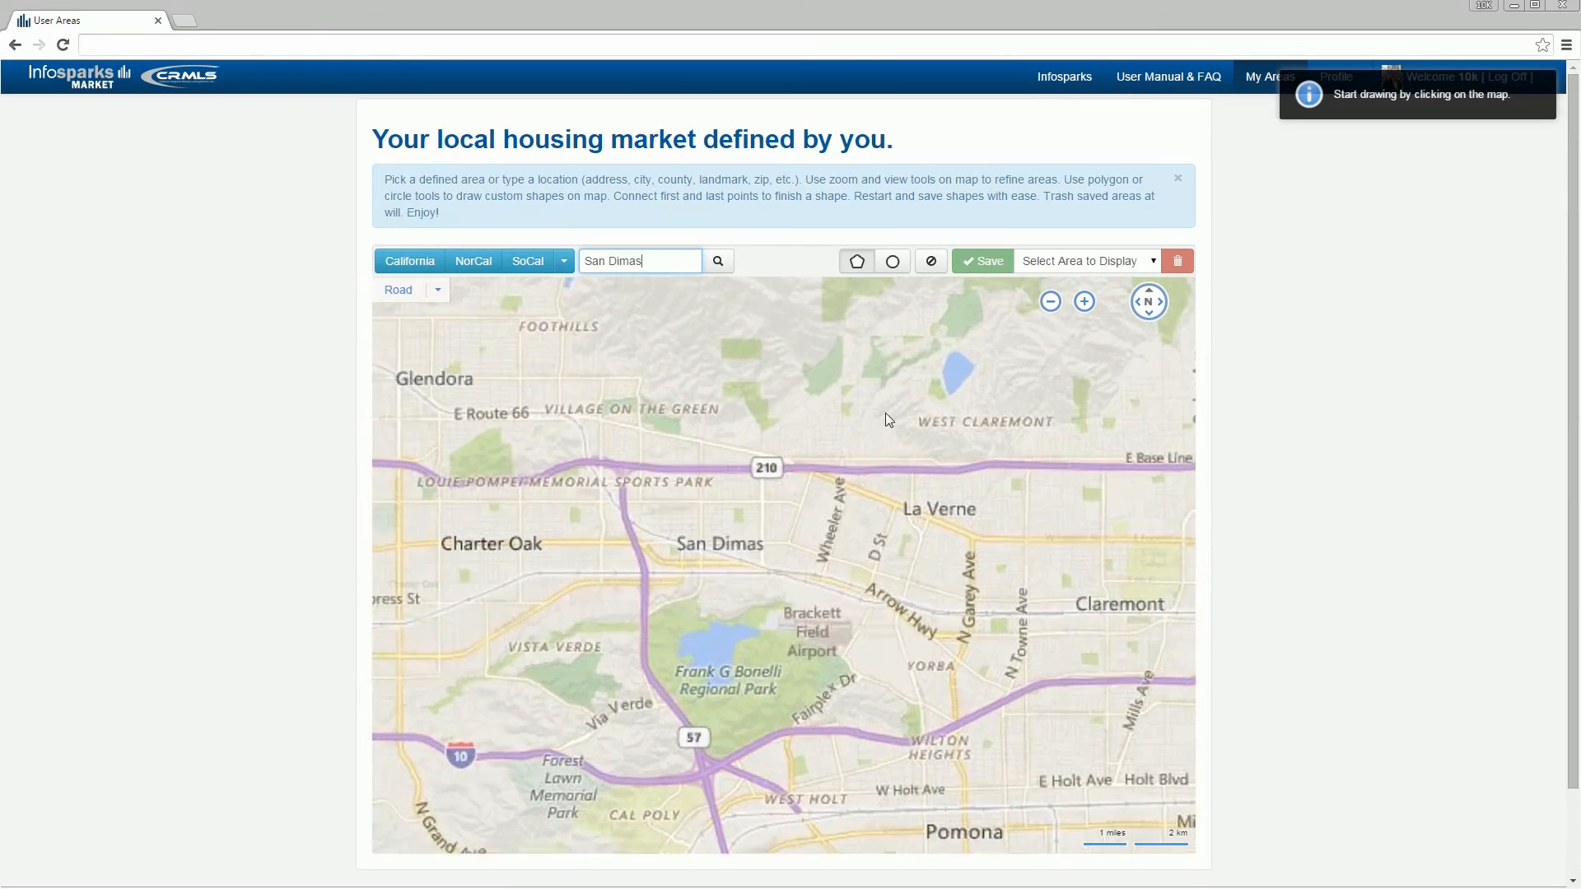
Step: Draw a polygon area on the map covering San Dimas and La Verne, north and east of the Frank G Bonelli park
{"action": "left_click", "coordinate": [857, 264]}
{"action": "left_click", "coordinate": [641, 603]}
{"action": "left_click", "coordinate": [843, 647]}
{"action": "left_click", "coordinate": [818, 724]}
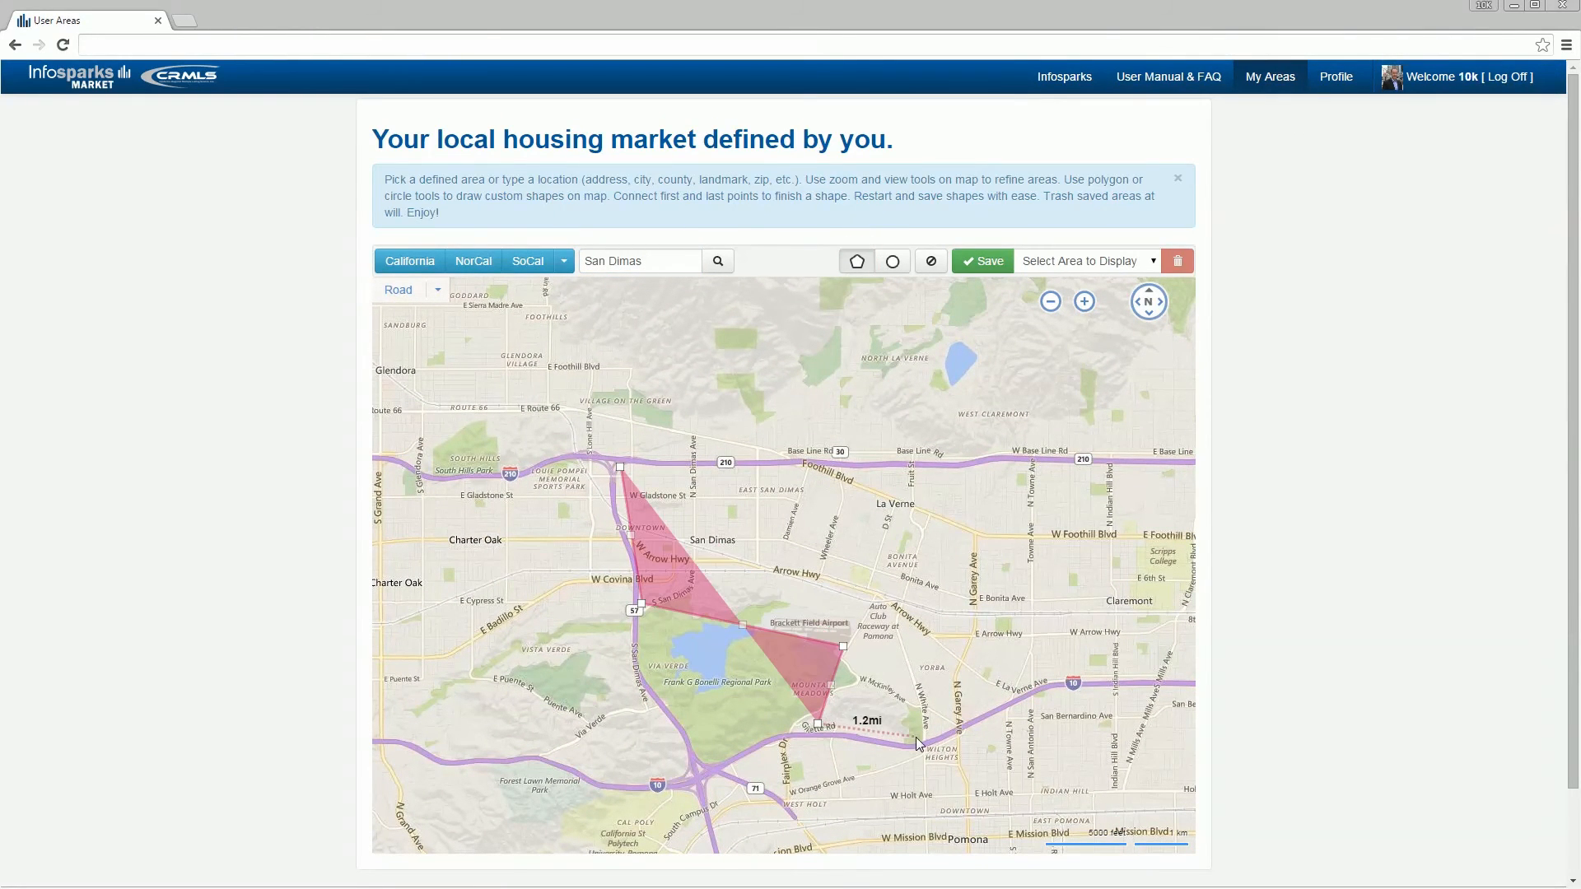
{"action": "left_click", "coordinate": [915, 737]}
{"action": "left_click", "coordinate": [1047, 680]}
{"action": "left_click", "coordinate": [1030, 457]}
{"action": "left_click", "coordinate": [660, 476]}
Step: Add a circular area with a radius of about 0.5 mi around W Foothill Blvd, just northwest of the Claremont label
{"action": "left_click", "coordinate": [893, 261]}
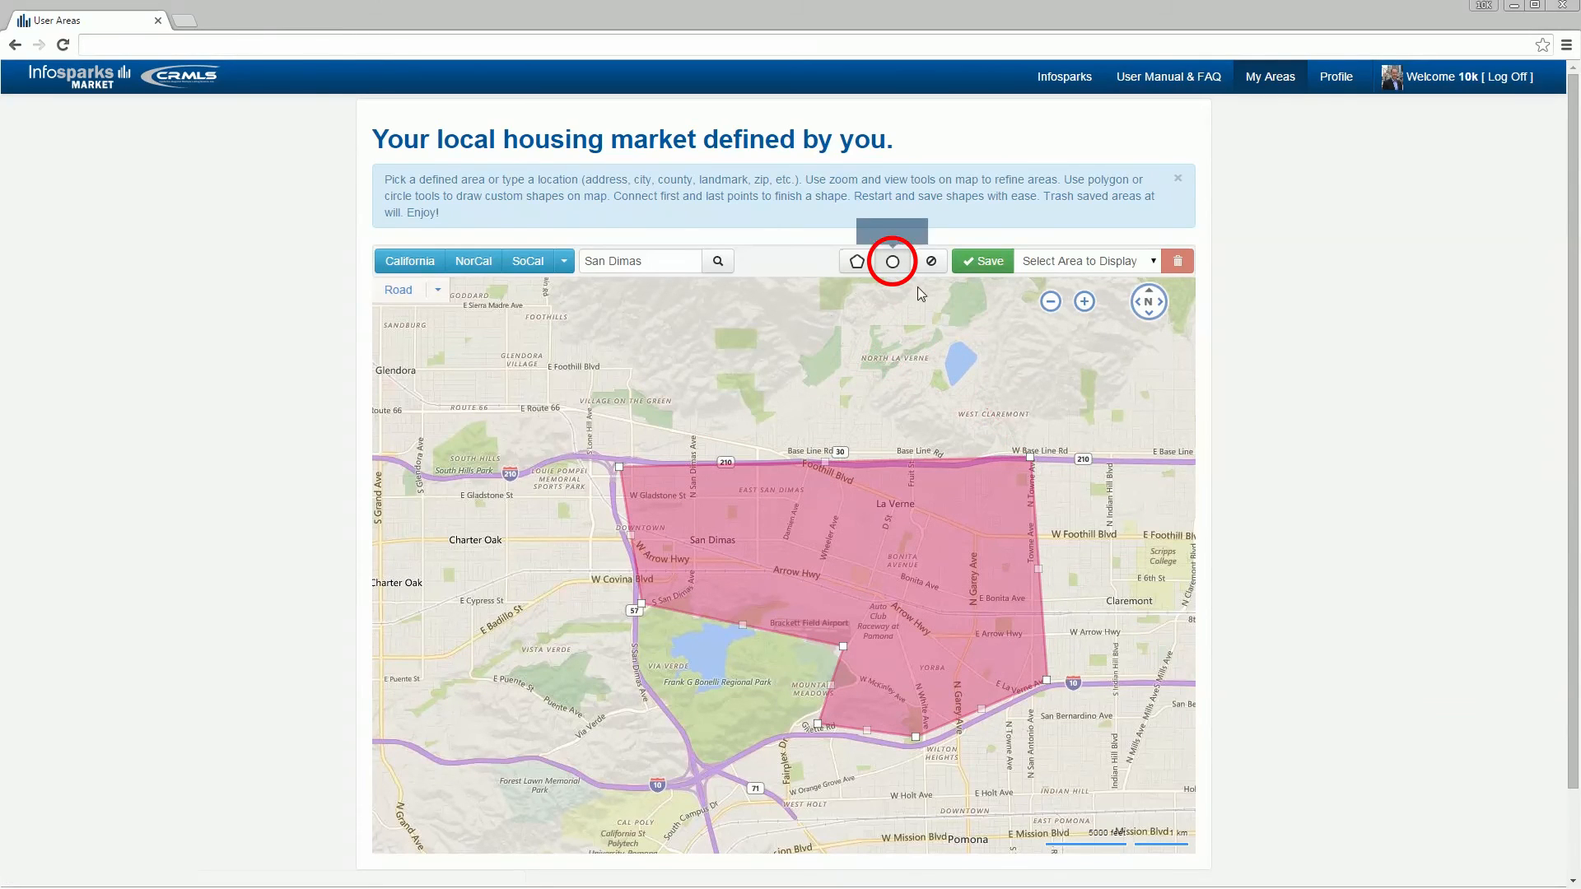
{"action": "left_click", "coordinate": [1106, 545]}
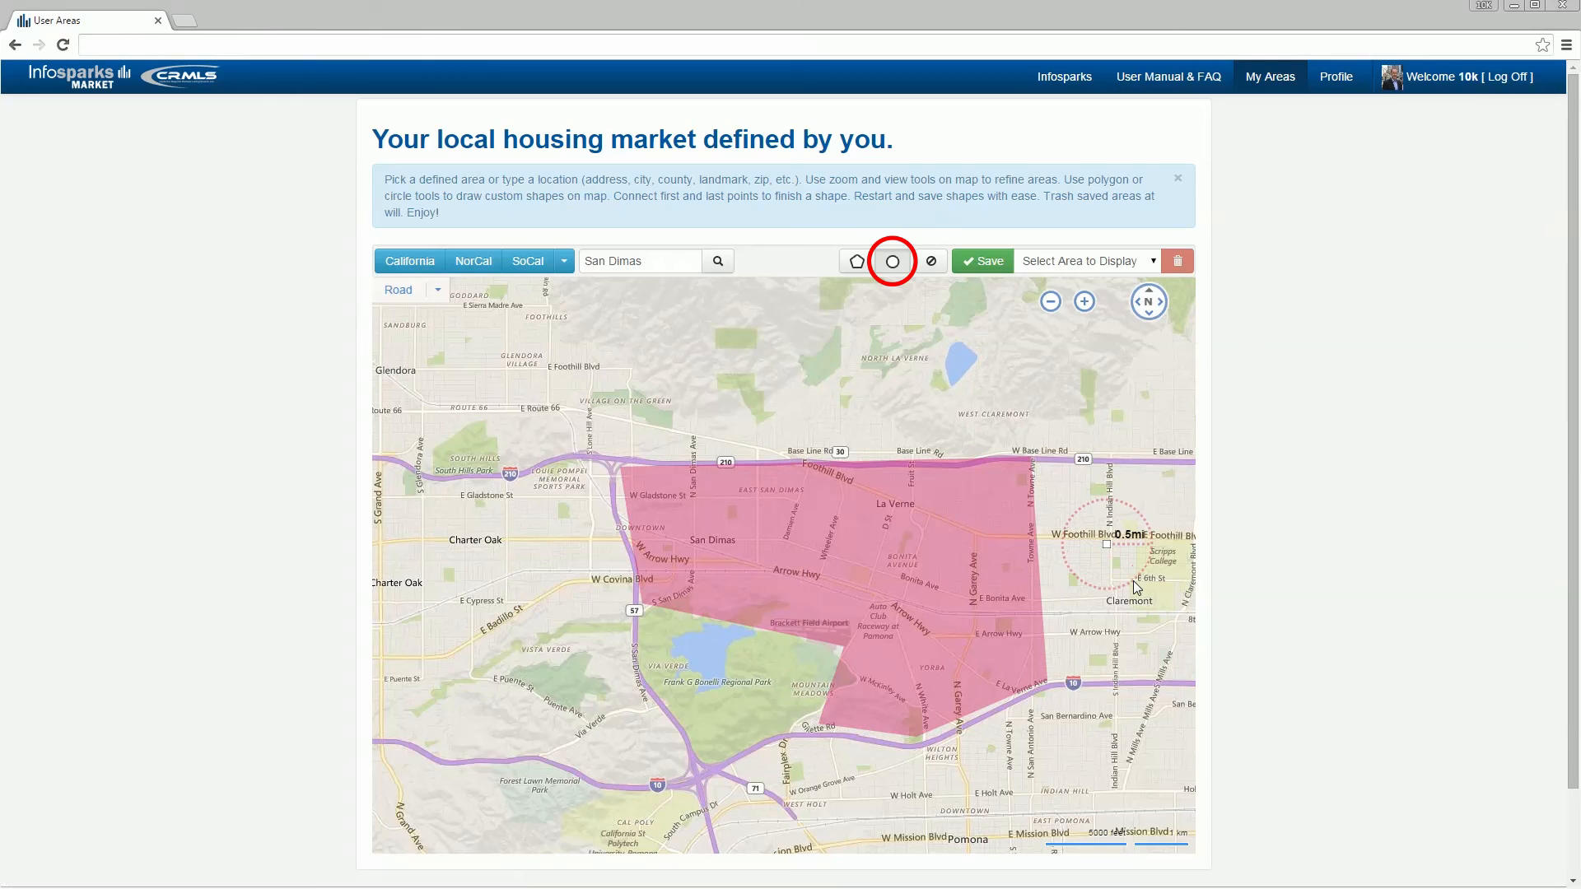
{"action": "left_click", "coordinate": [1133, 580]}
Step: Save the drawn shapes as a new area named "San Dimas - DT to D St" and open its statistics
{"action": "left_click", "coordinate": [984, 261]}
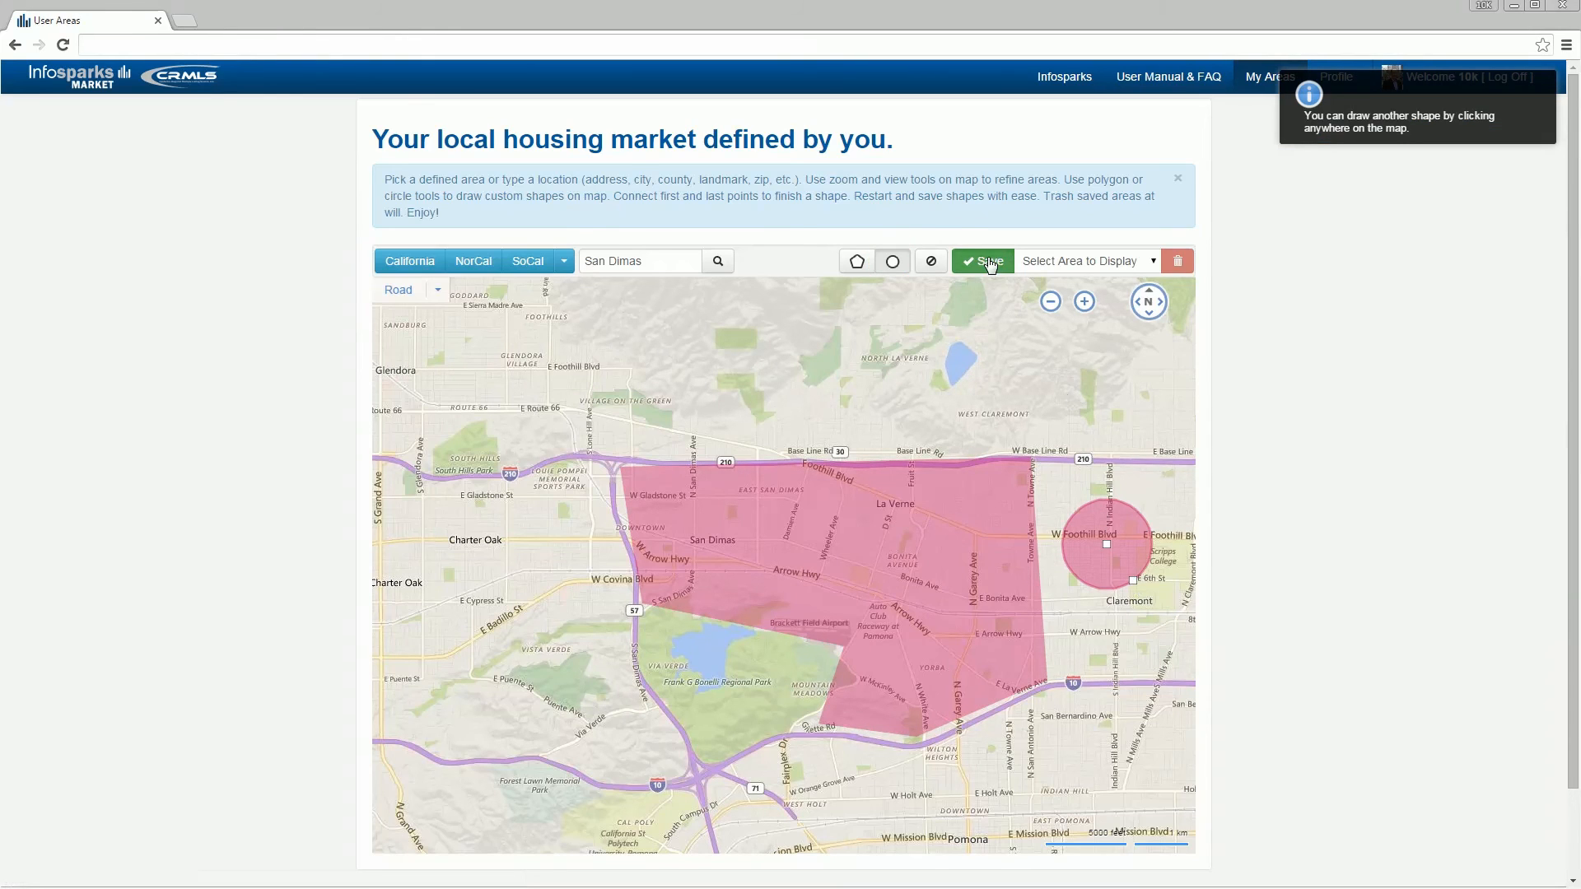
{"action": "type", "text": "San D"}
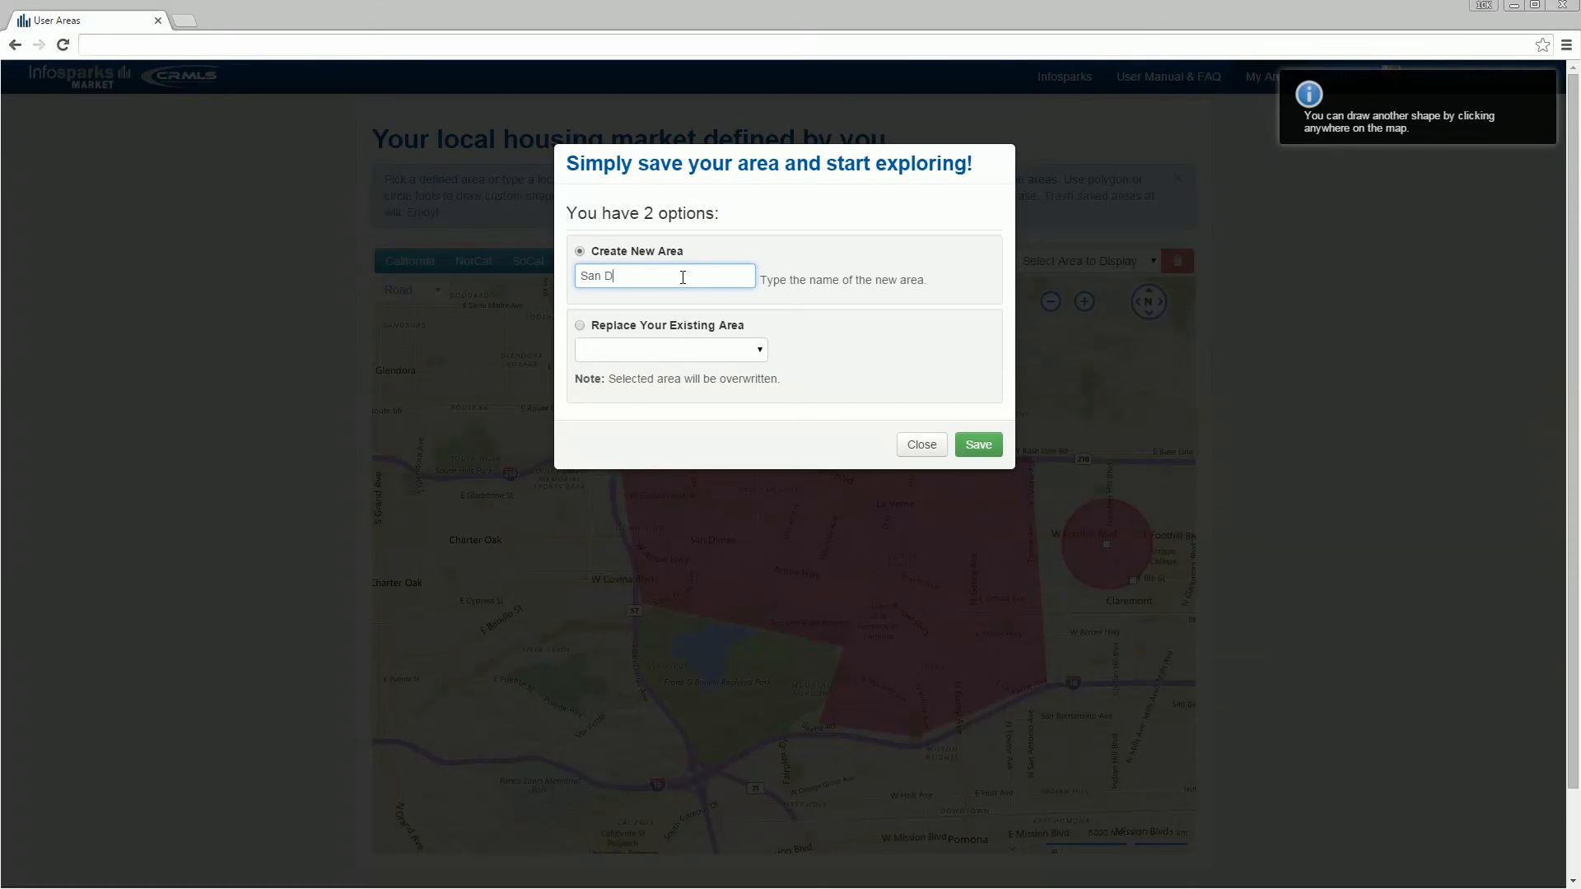
{"action": "type", "text": "imas - DT to D St"}
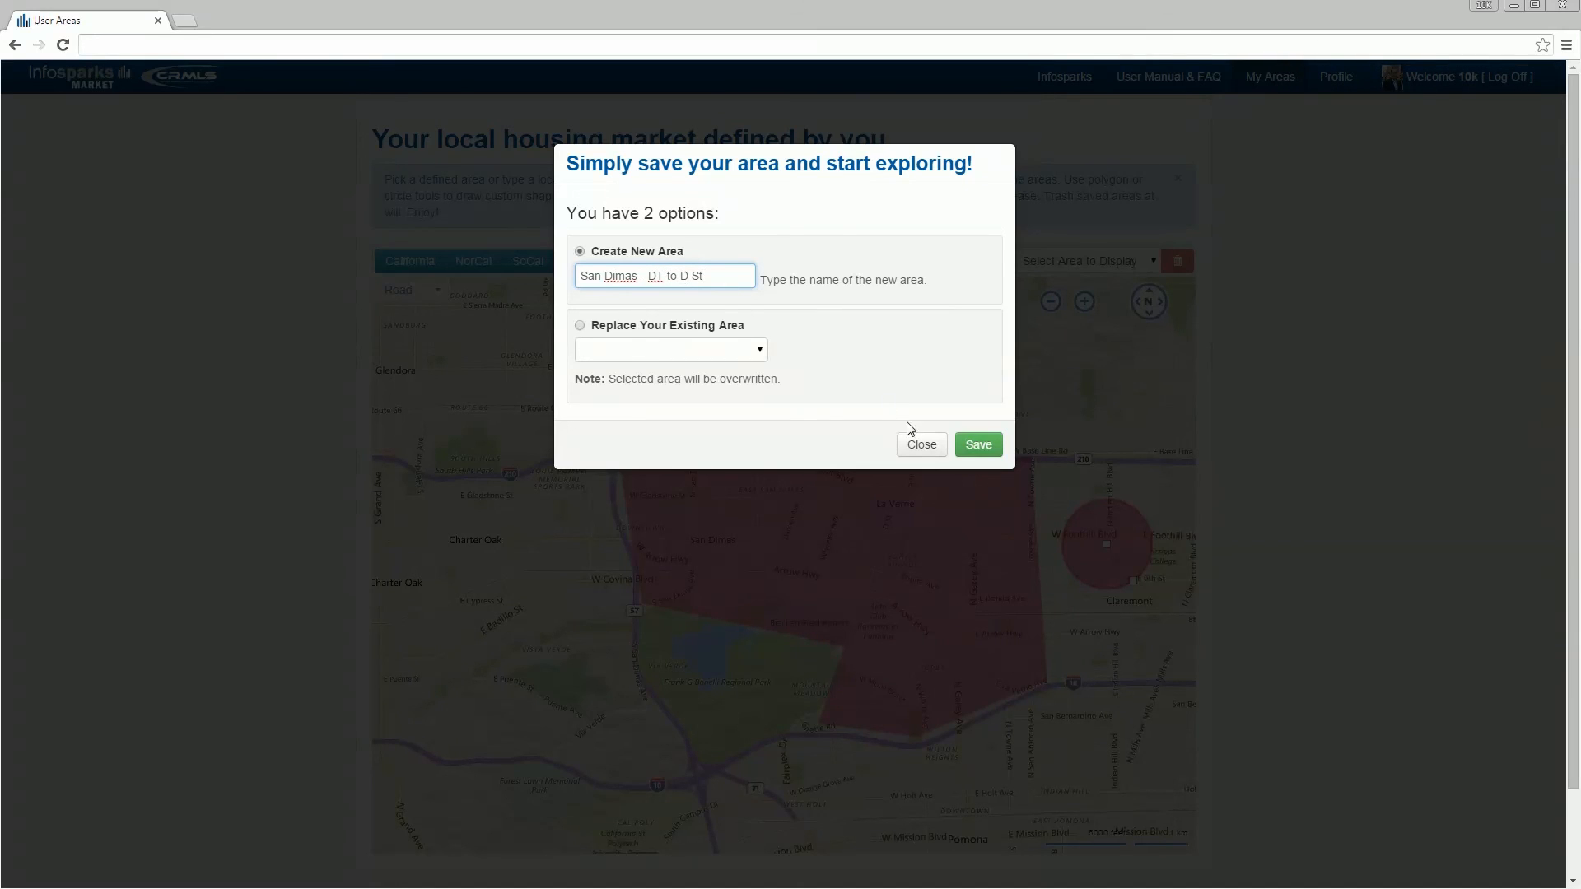
{"action": "left_click", "coordinate": [971, 445]}
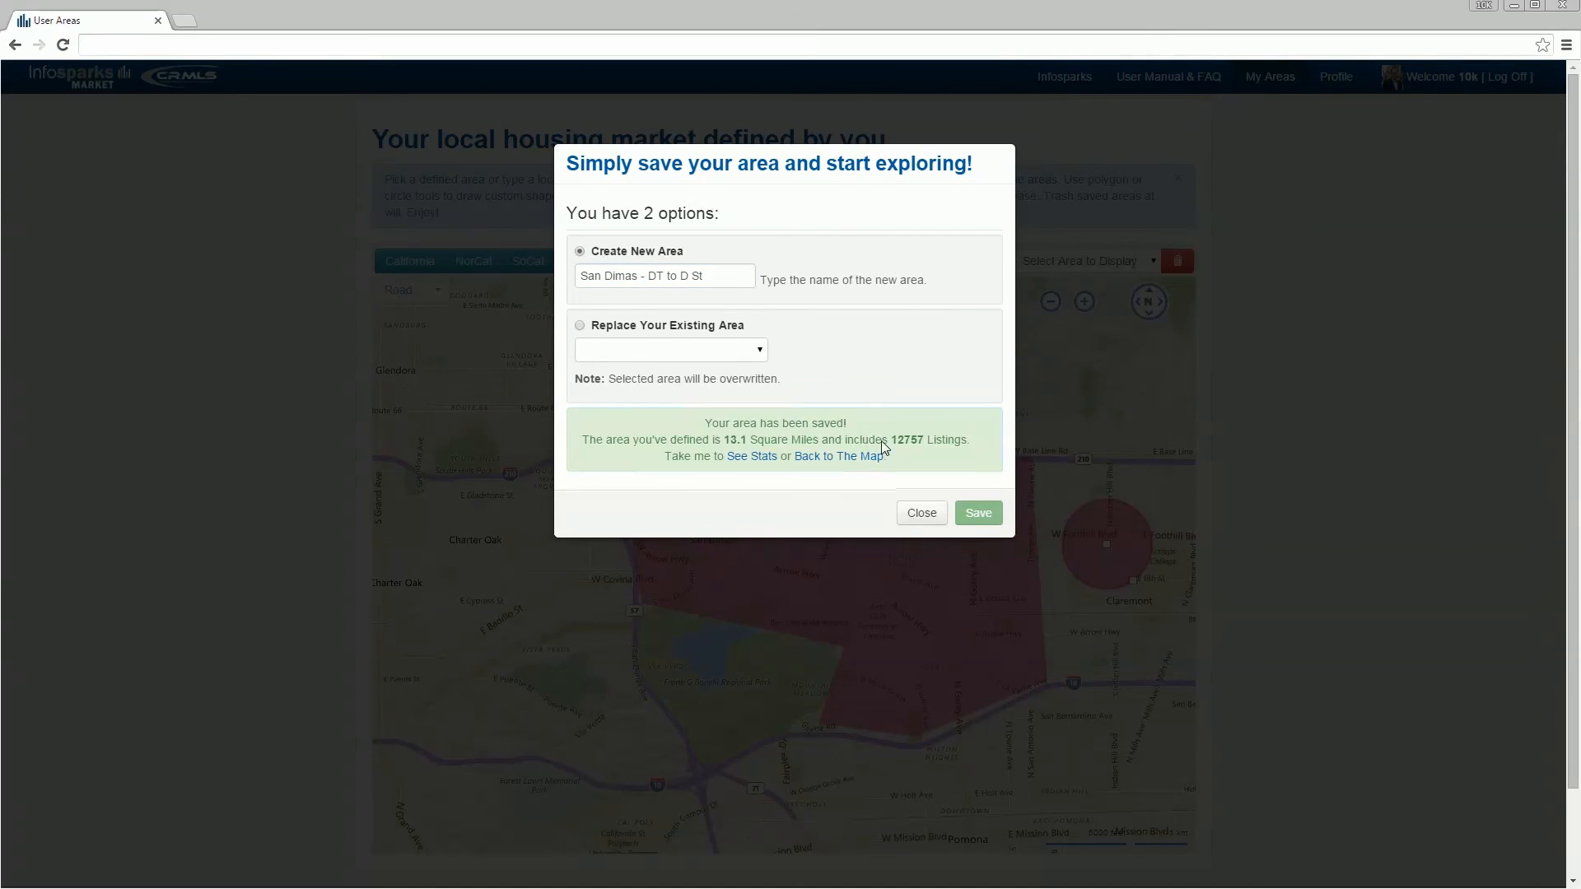
{"action": "left_click", "coordinate": [764, 458]}
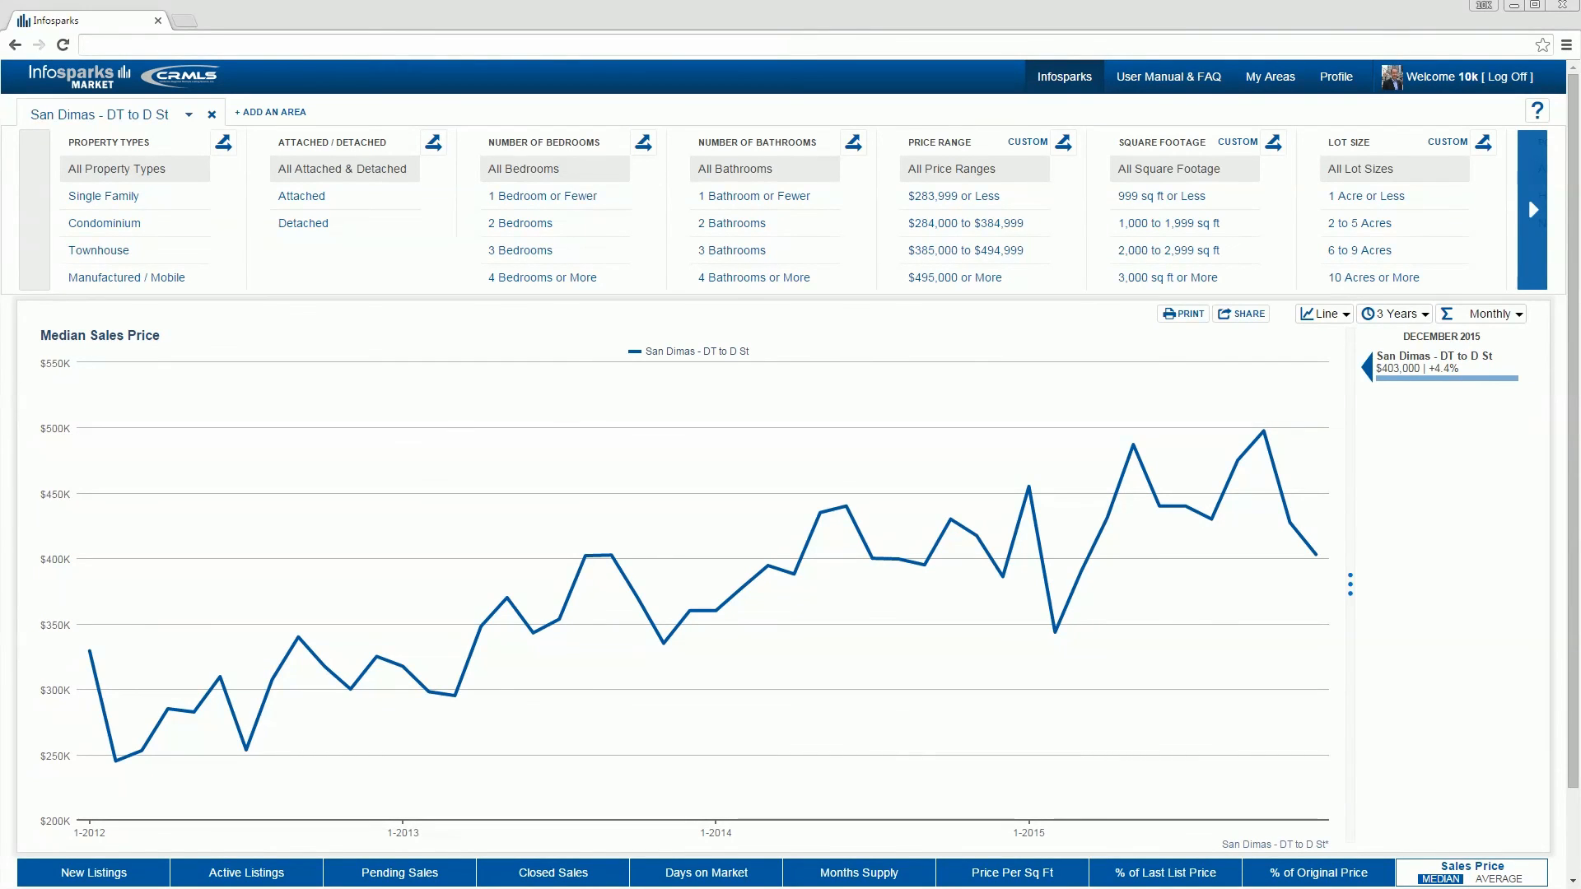
Step: Open the User Manual & FAQ and look through its Top Bar and Area sections
{"action": "left_click", "coordinate": [1172, 86]}
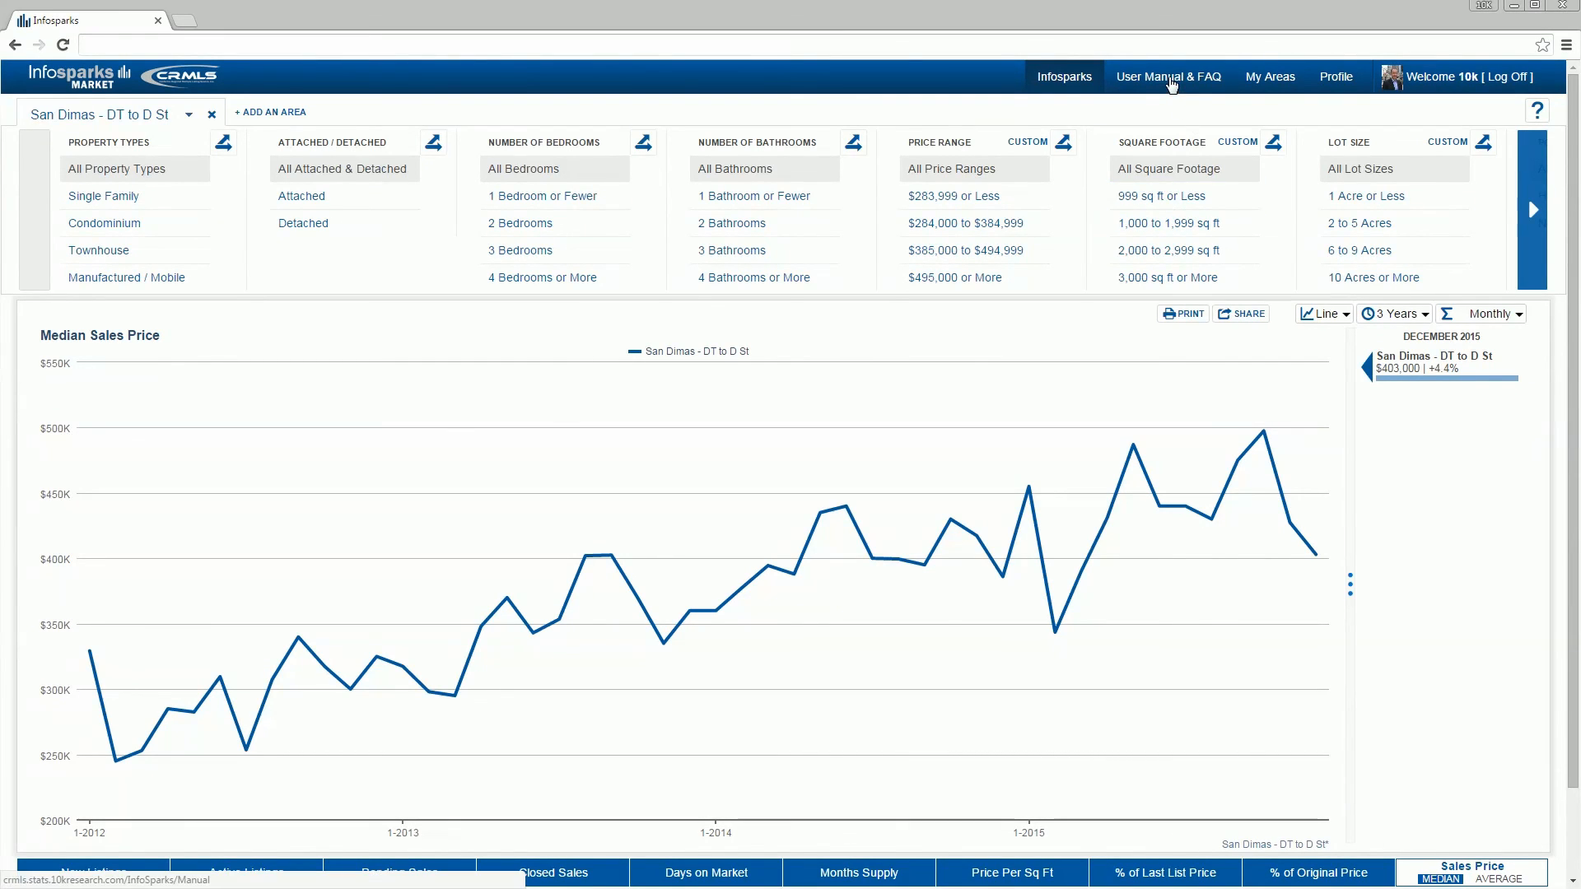
{"action": "scroll", "coordinate": [1289, 309], "scroll_direction": "down", "scroll_amount": 7}
{"action": "scroll", "coordinate": [1289, 309], "scroll_direction": "down", "scroll_amount": 10}
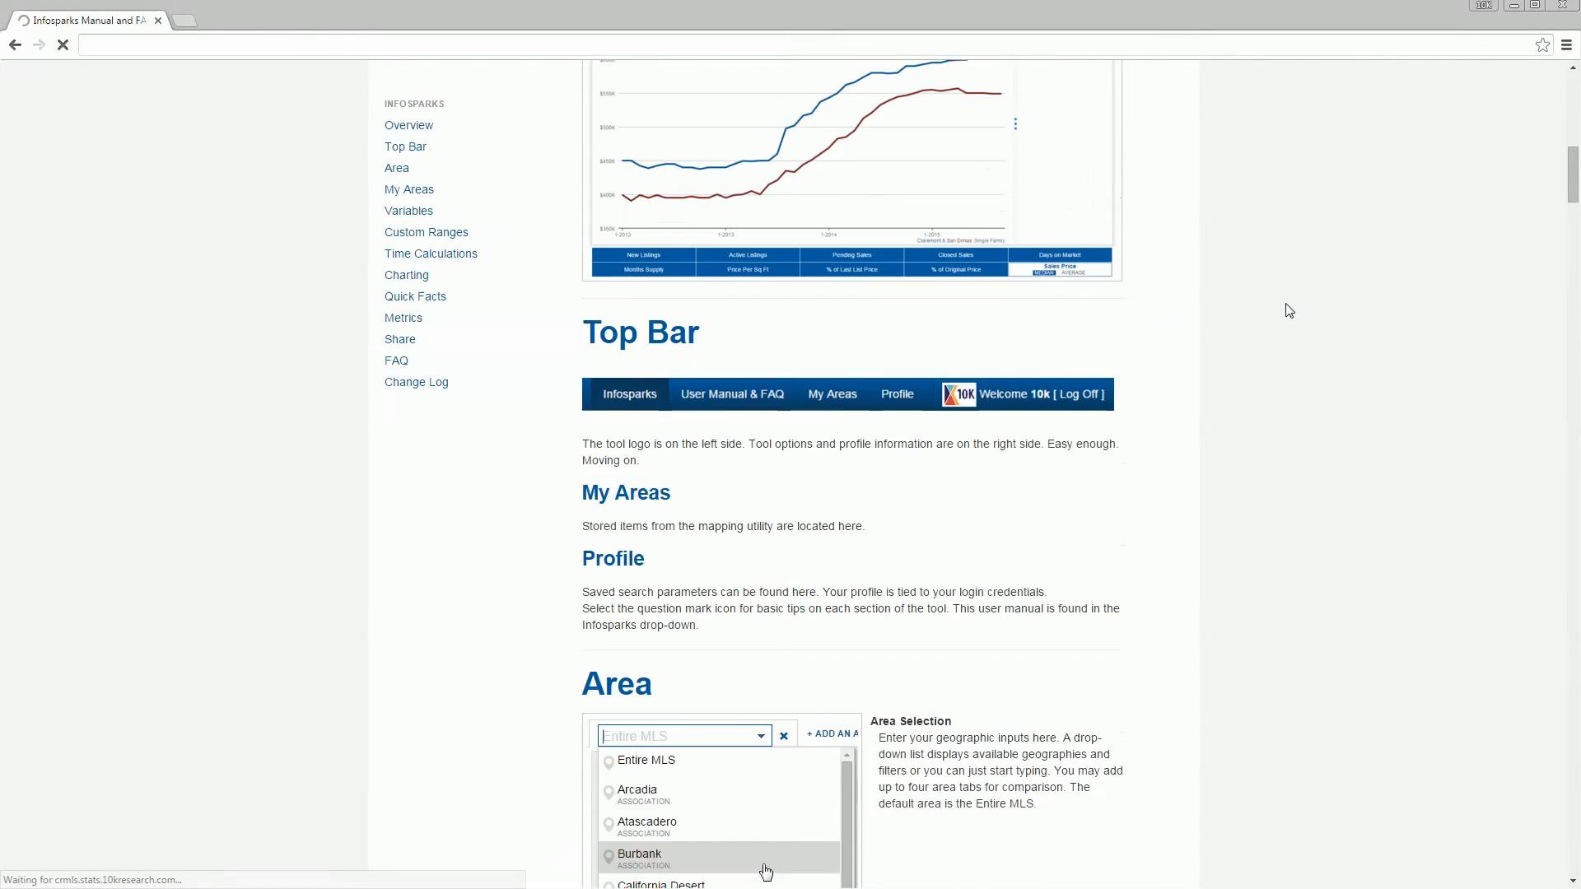